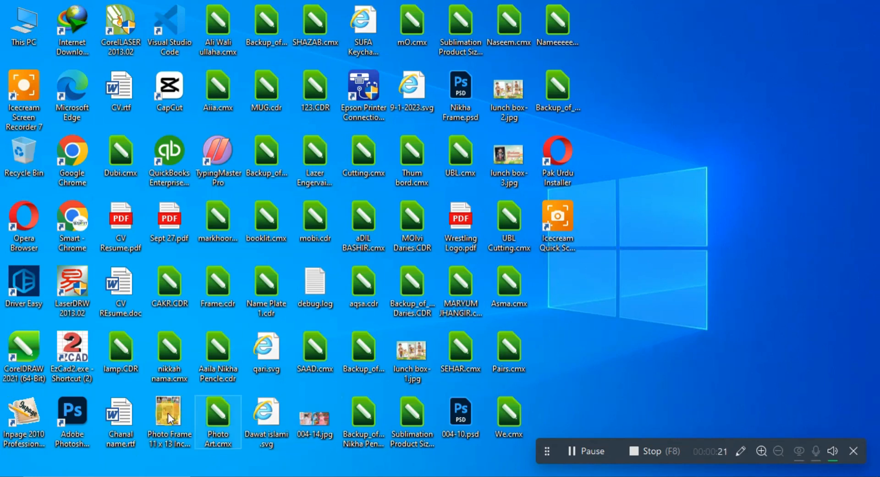
Step: Switch to Photoshop and open the photo IMG-20240117-WA0314.jpg
{"action": "left_click", "coordinate": [318, 471]}
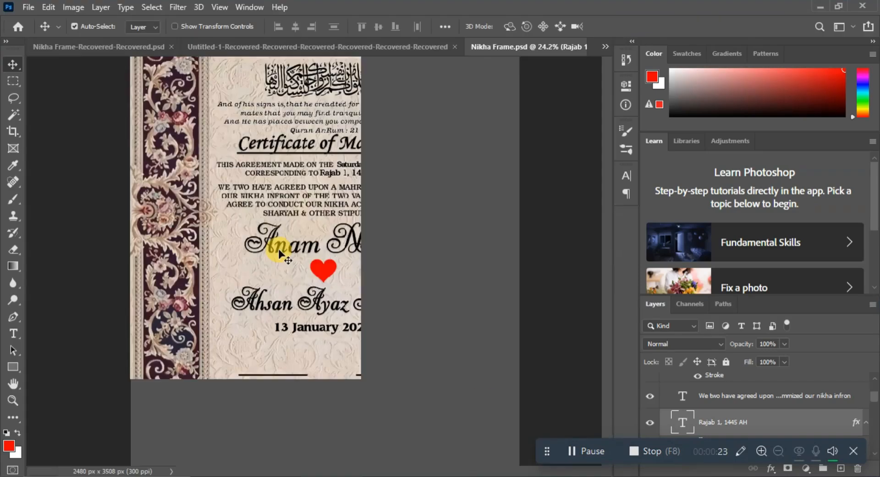
{"action": "scroll", "coordinate": [440, 206], "scroll_direction": "up", "scroll_amount": 3}
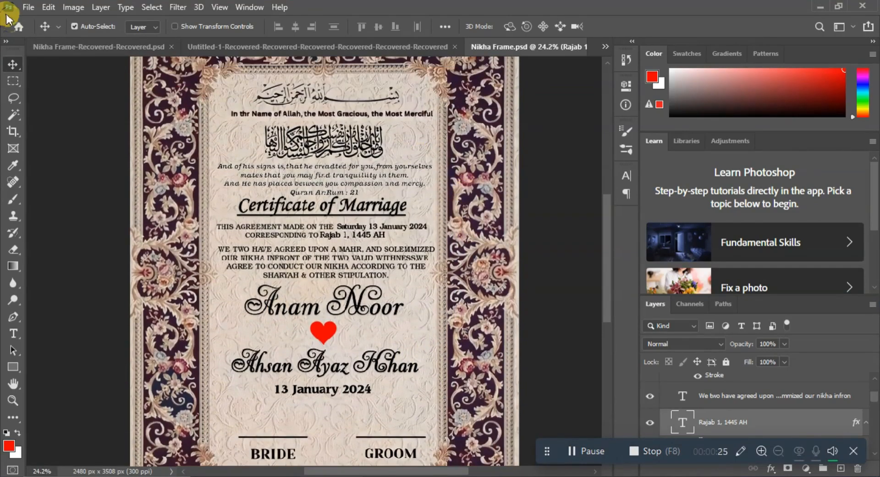
{"action": "left_click", "coordinate": [28, 7]}
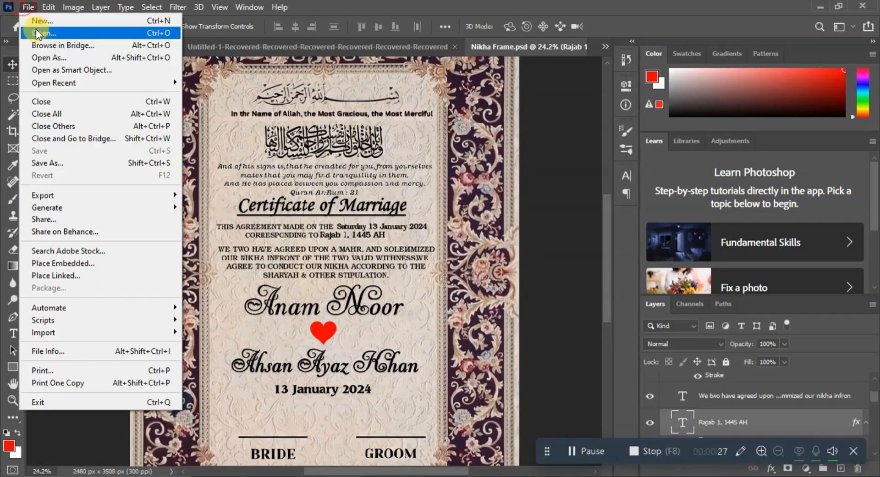
{"action": "left_click", "coordinate": [56, 34]}
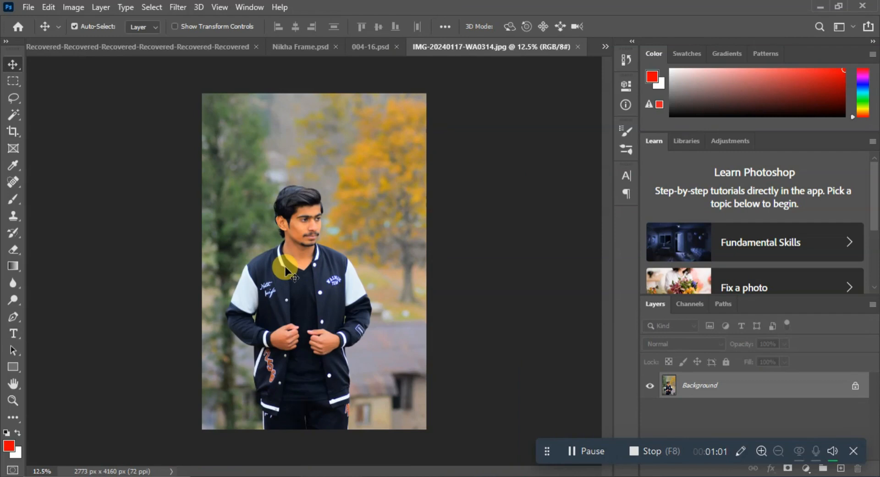
{"action": "scroll", "coordinate": [289, 282], "scroll_direction": "up", "scroll_amount": 1}
{"action": "scroll", "coordinate": [257, 243], "scroll_direction": "down", "scroll_amount": 1}
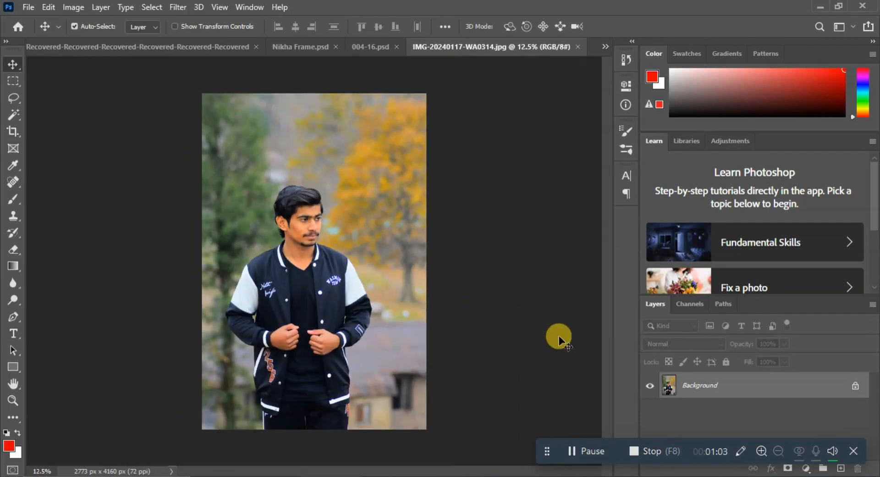
Step: Unlock the photo's Background layer so it becomes an editable regular layer
{"action": "left_click", "coordinate": [855, 385]}
{"action": "scroll", "coordinate": [216, 248], "scroll_direction": "up", "scroll_amount": 2}
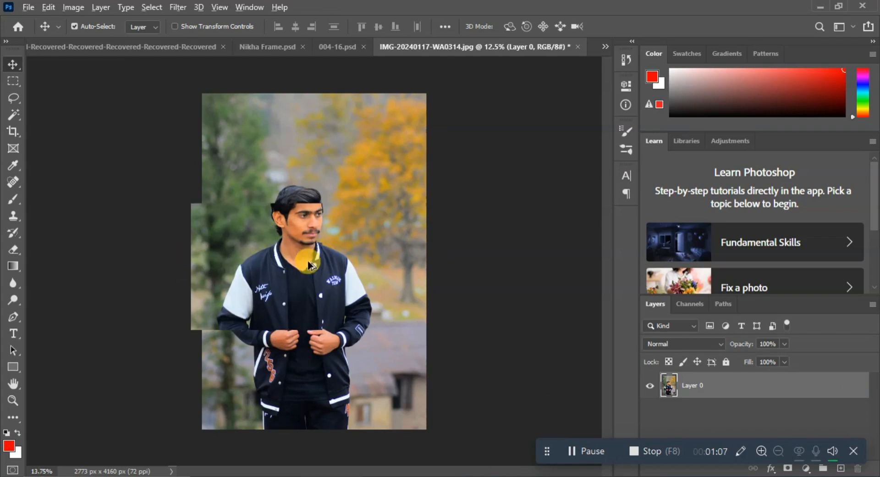
{"action": "scroll", "coordinate": [119, 175], "scroll_direction": "down", "scroll_amount": 4}
{"action": "scroll", "coordinate": [225, 261], "scroll_direction": "up", "scroll_amount": 3}
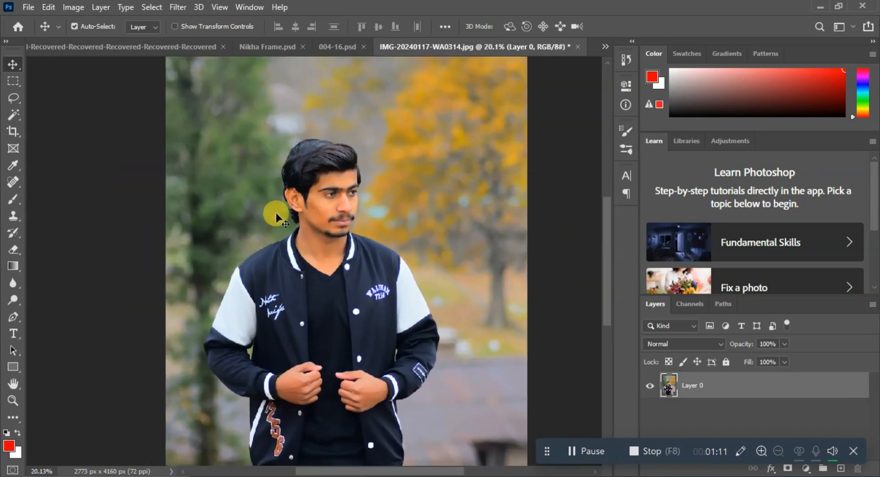
{"action": "scroll", "coordinate": [276, 216], "scroll_direction": "down", "scroll_amount": 3}
{"action": "scroll", "coordinate": [312, 237], "scroll_direction": "up", "scroll_amount": 1}
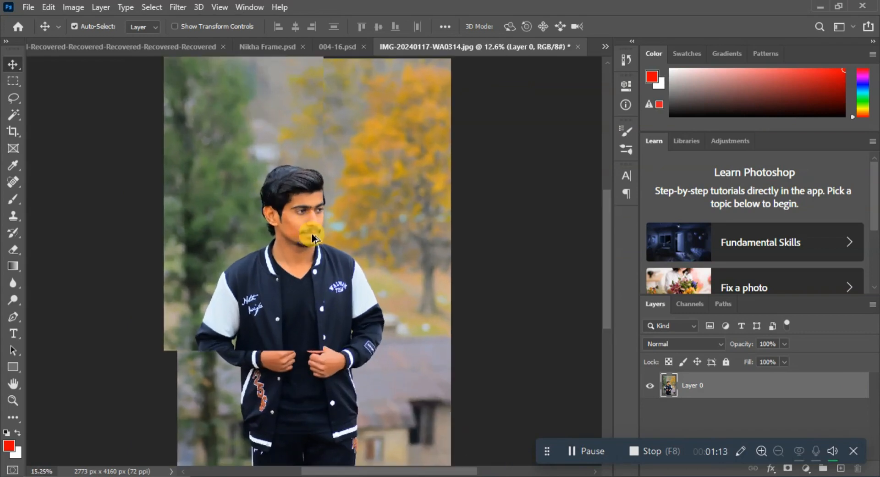
{"action": "scroll", "coordinate": [311, 237], "scroll_direction": "up", "scroll_amount": 1}
{"action": "scroll", "coordinate": [16, 110], "scroll_direction": "down", "scroll_amount": 1}
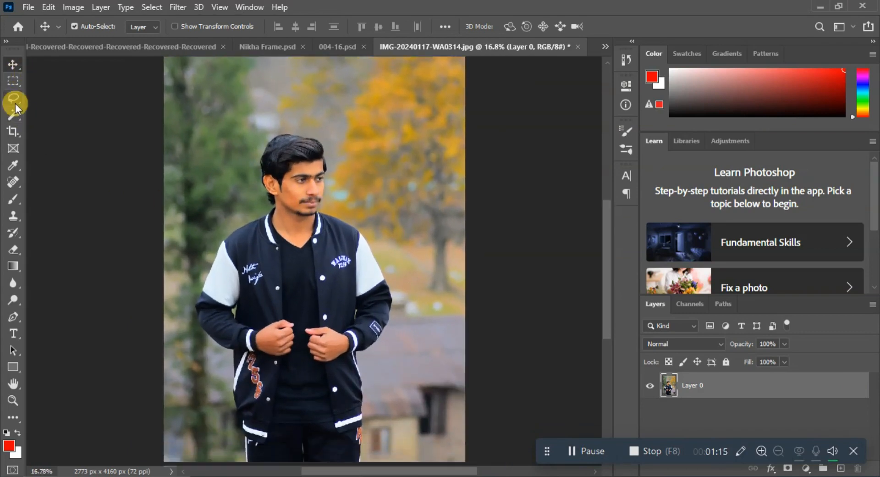
{"action": "left_click", "coordinate": [15, 118]}
{"action": "left_click", "coordinate": [37, 125]}
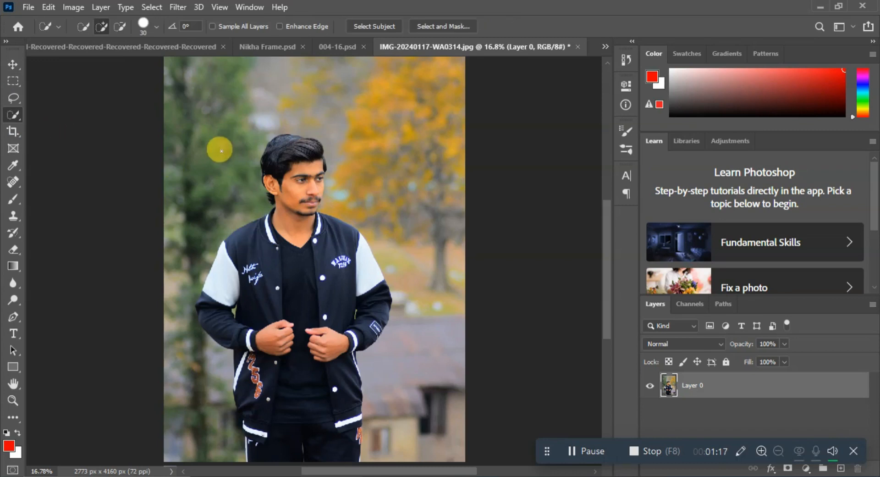
{"action": "left_click_drag", "start_coordinate": [299, 147], "coordinate": [295, 408]}
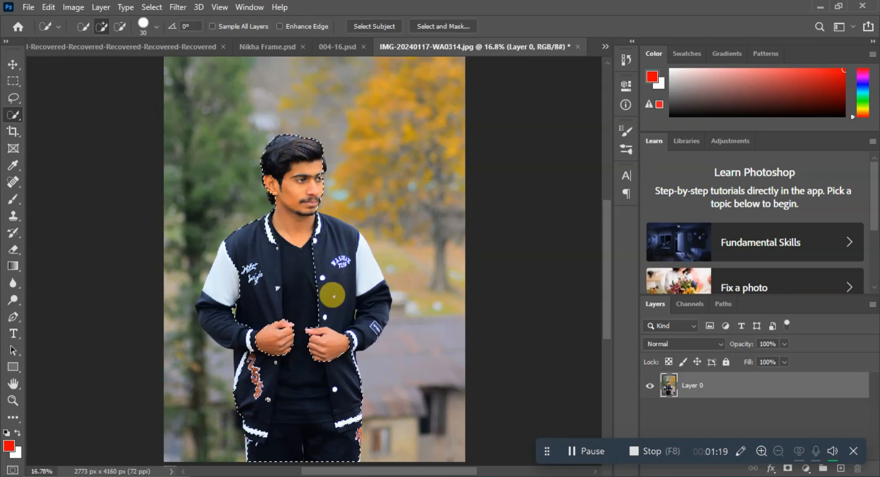
{"action": "key", "text": "ctrl+d"}
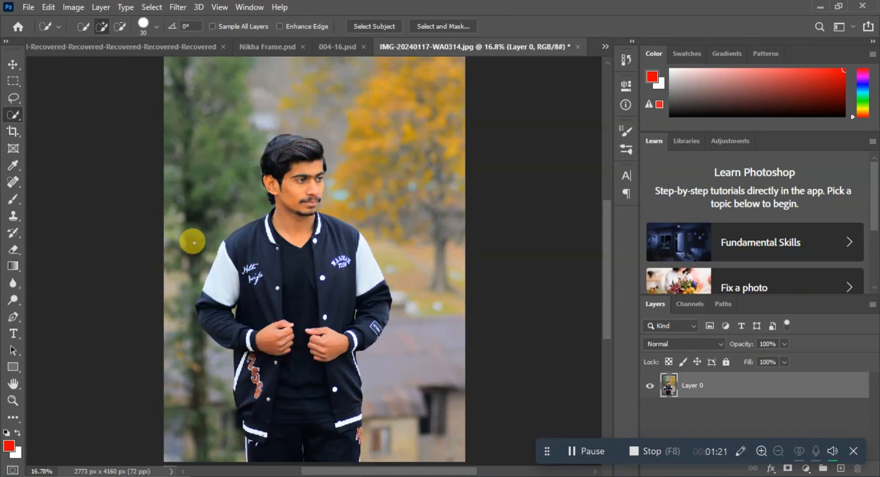
Step: Select the man in the photo automatically with the Subject selection command
{"action": "scroll", "coordinate": [257, 229], "scroll_direction": "up", "scroll_amount": 3}
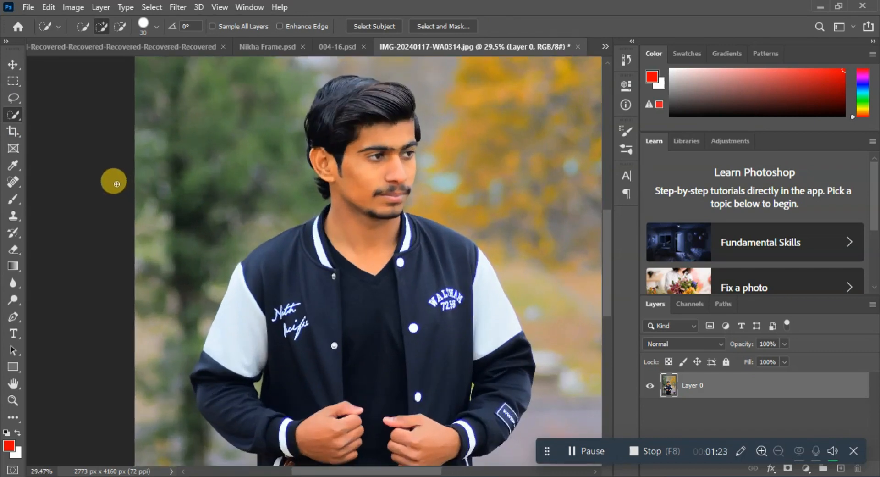
{"action": "scroll", "coordinate": [184, 167], "scroll_direction": "down", "scroll_amount": 2}
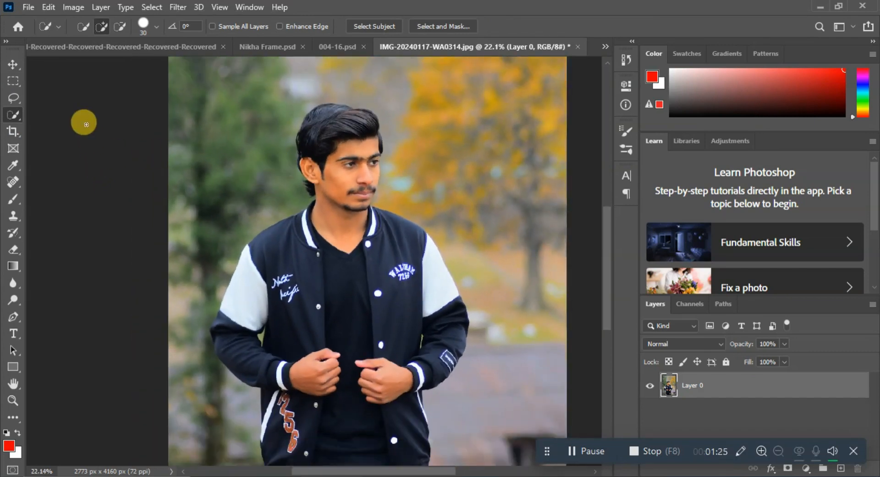
{"action": "scroll", "coordinate": [177, 132], "scroll_direction": "down", "scroll_amount": 1}
{"action": "scroll", "coordinate": [188, 131], "scroll_direction": "up", "scroll_amount": 1}
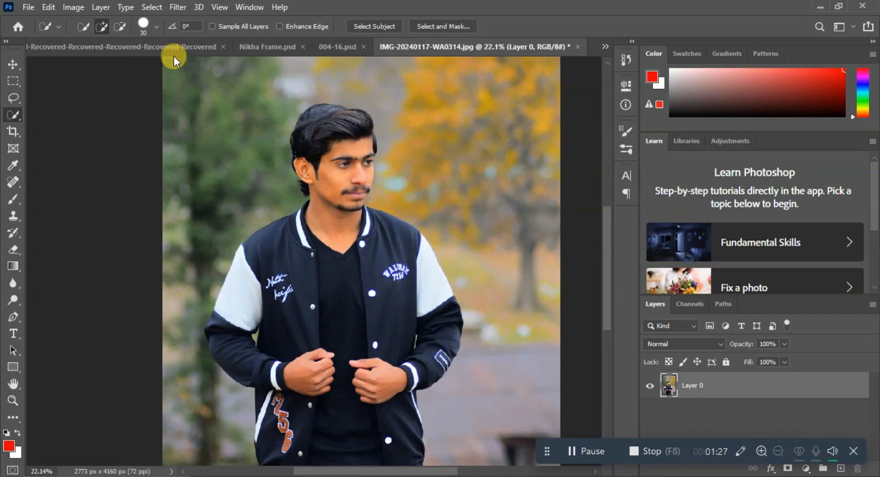
{"action": "left_click", "coordinate": [152, 7]}
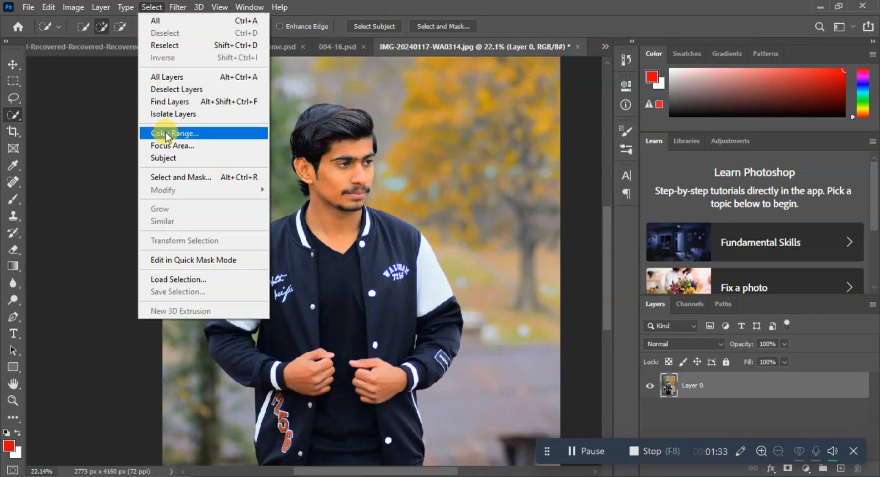
{"action": "left_click", "coordinate": [177, 158]}
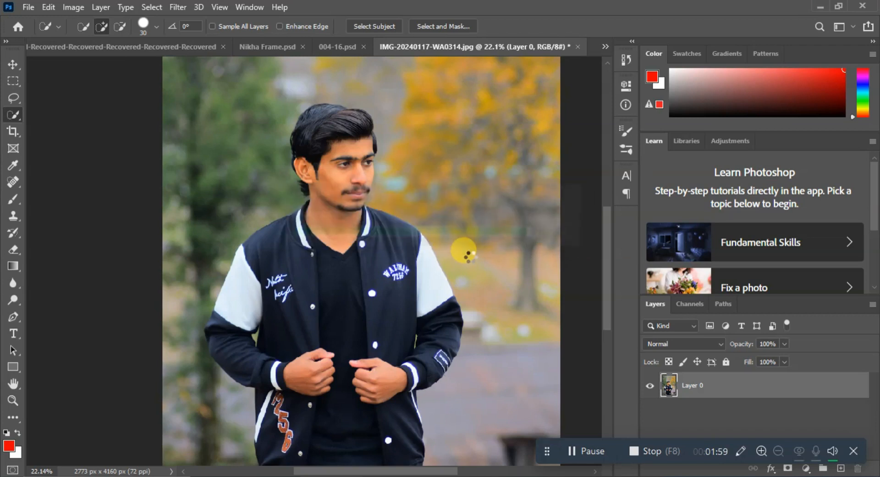
Step: Invert the subject selection, delete the background around the man and clear the selection
{"action": "scroll", "coordinate": [465, 253], "scroll_direction": "down", "scroll_amount": 2}
{"action": "scroll", "coordinate": [427, 332], "scroll_direction": "down", "scroll_amount": 8}
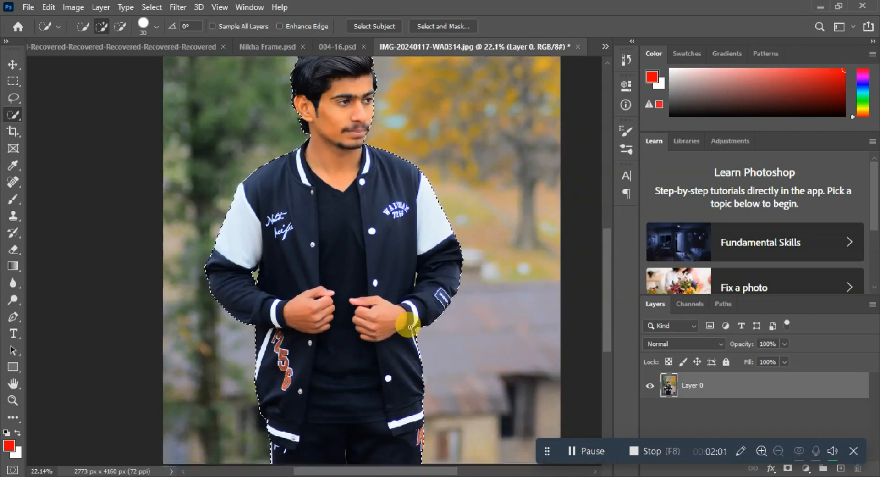
{"action": "scroll", "coordinate": [369, 324], "scroll_direction": "up", "scroll_amount": 9}
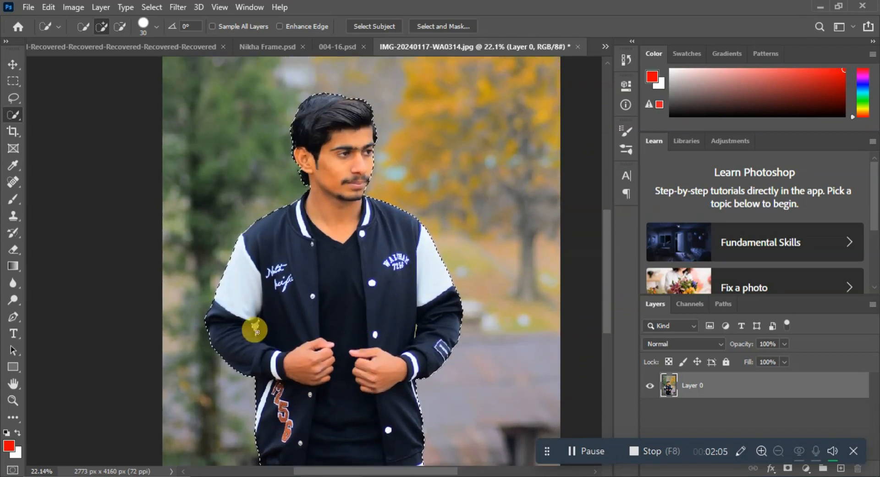
{"action": "scroll", "coordinate": [268, 240], "scroll_direction": "up", "scroll_amount": 4}
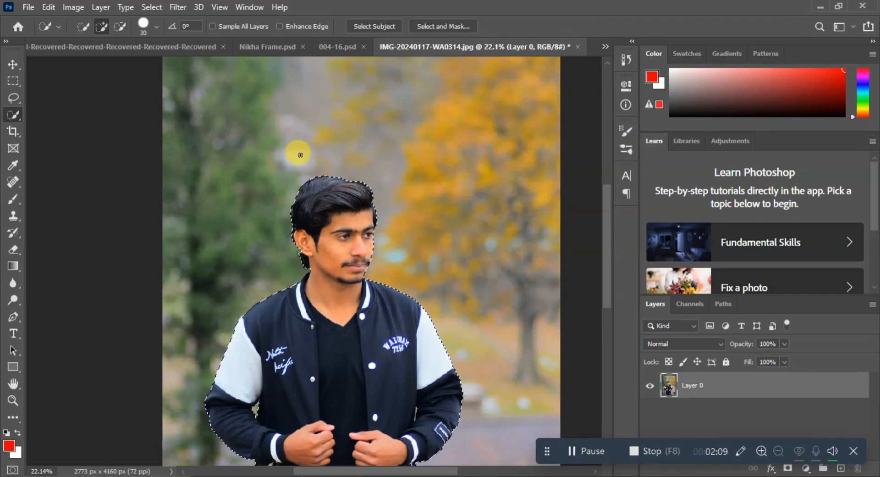
{"action": "left_click", "coordinate": [151, 7]}
{"action": "left_click", "coordinate": [174, 59]}
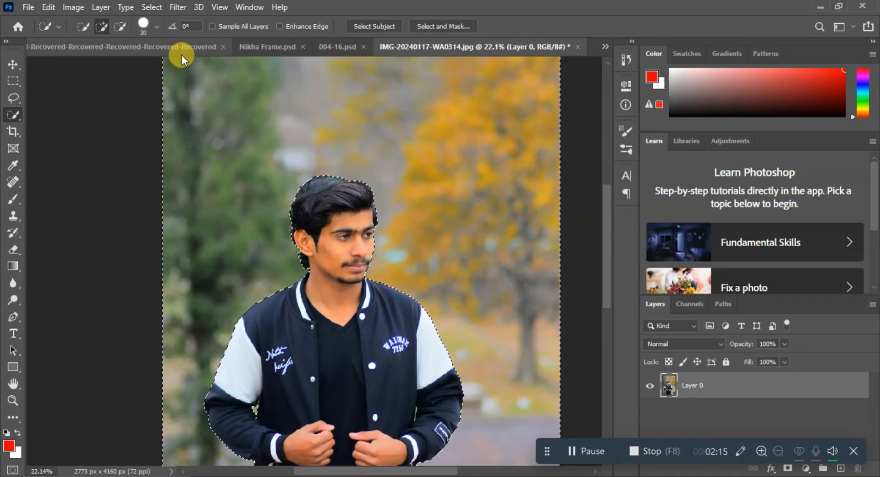
{"action": "key", "text": "Delete"}
{"action": "key", "text": "ctrl+d"}
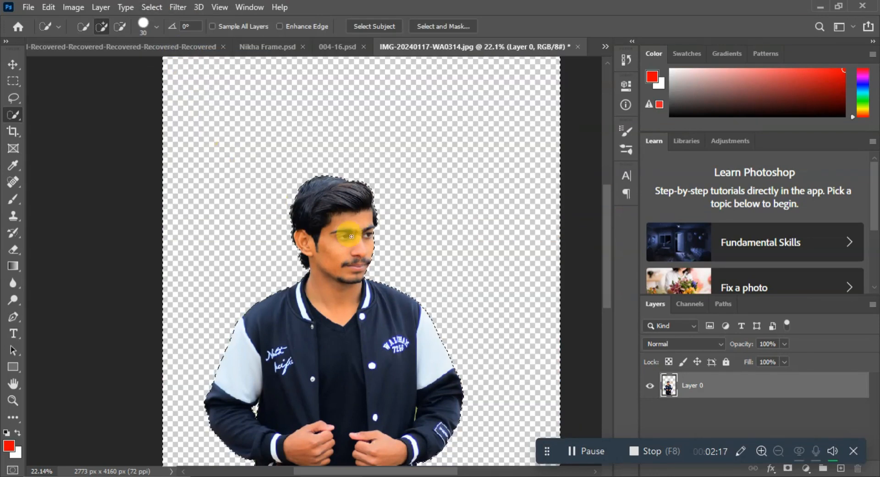
{"action": "scroll", "coordinate": [342, 182], "scroll_direction": "down", "scroll_amount": 2}
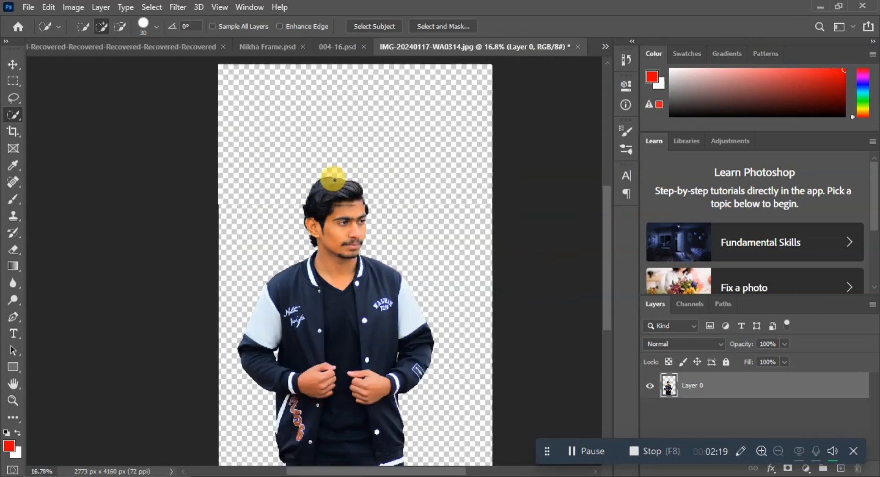
Step: Move the cutout man up on the canvas and delete everything below his hands using a rectangular selection
{"action": "left_click", "coordinate": [14, 65]}
{"action": "left_click_drag", "start_coordinate": [311, 274], "coordinate": [311, 222]}
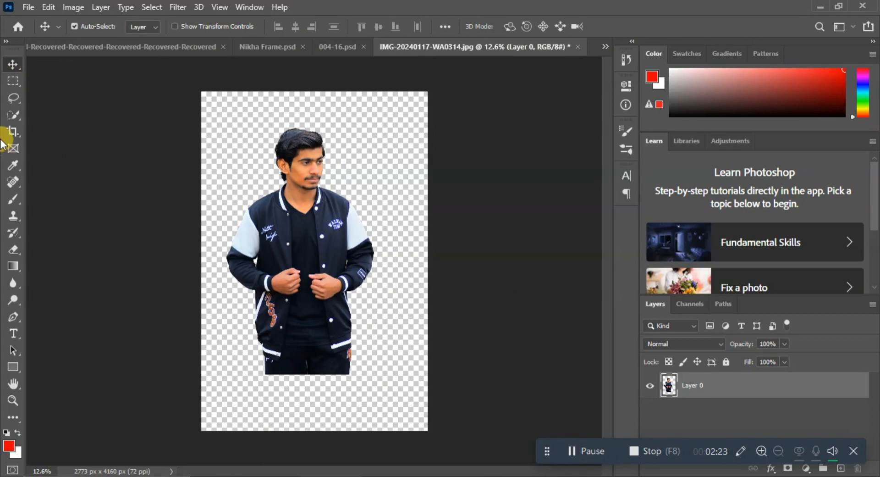
{"action": "left_click", "coordinate": [12, 81]}
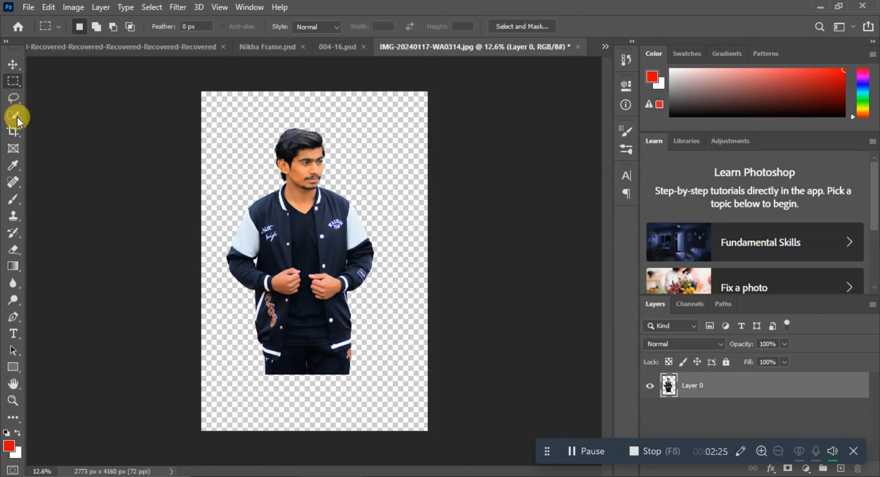
{"action": "left_click_drag", "start_coordinate": [476, 421], "coordinate": [216, 296]}
{"action": "key", "text": "Delete"}
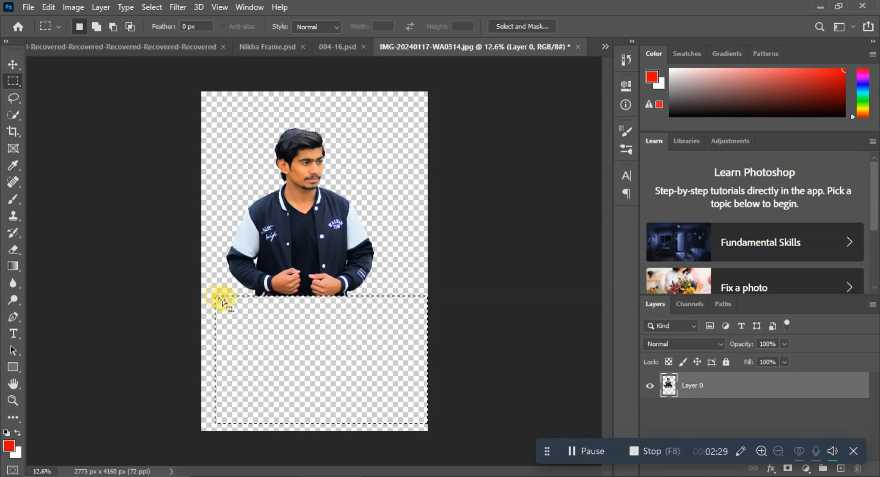
{"action": "left_click", "coordinate": [260, 295]}
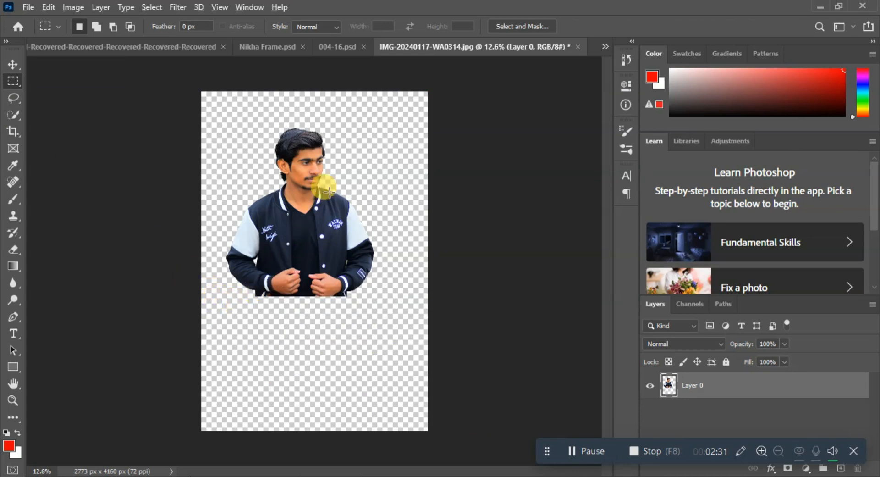
Step: Crop the canvas to about 2226 × 2385 px around the man and shift the cutout toward the canvas centre
{"action": "scroll", "coordinate": [323, 185], "scroll_direction": "up", "scroll_amount": 2}
{"action": "scroll", "coordinate": [290, 204], "scroll_direction": "down", "scroll_amount": 2}
{"action": "scroll", "coordinate": [270, 216], "scroll_direction": "up", "scroll_amount": 2}
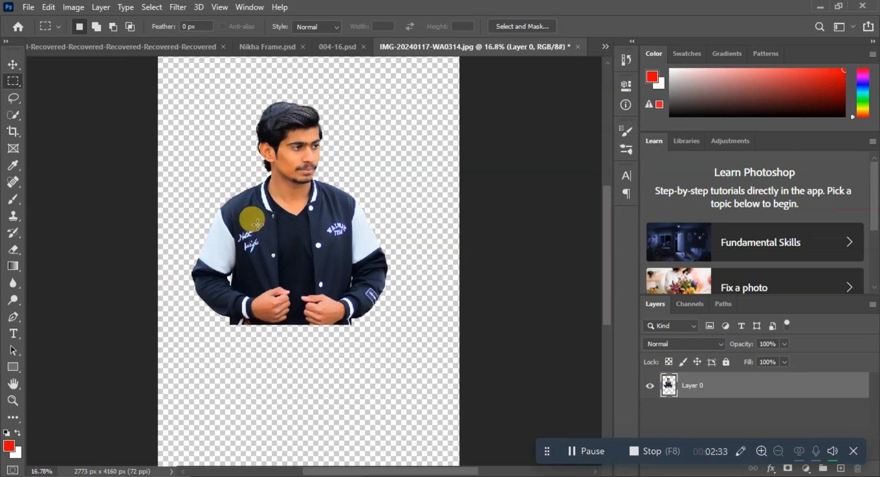
{"action": "key", "text": "c"}
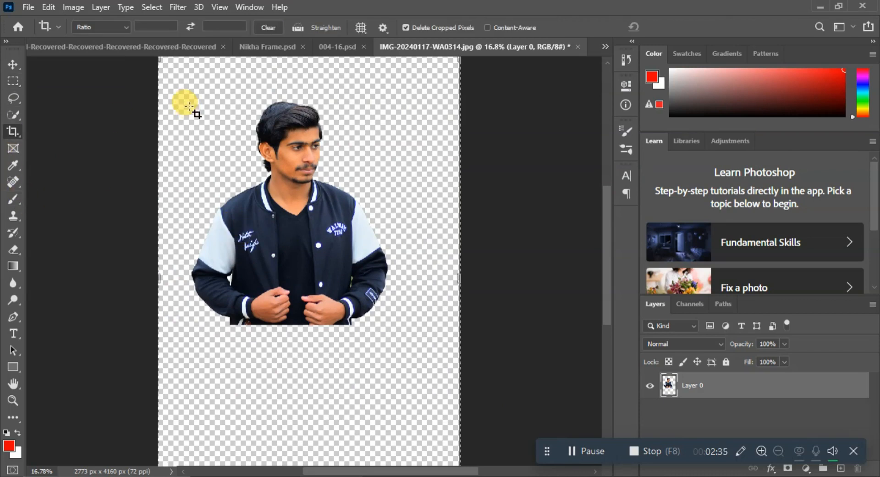
{"action": "left_click_drag", "start_coordinate": [183, 83], "coordinate": [418, 338]}
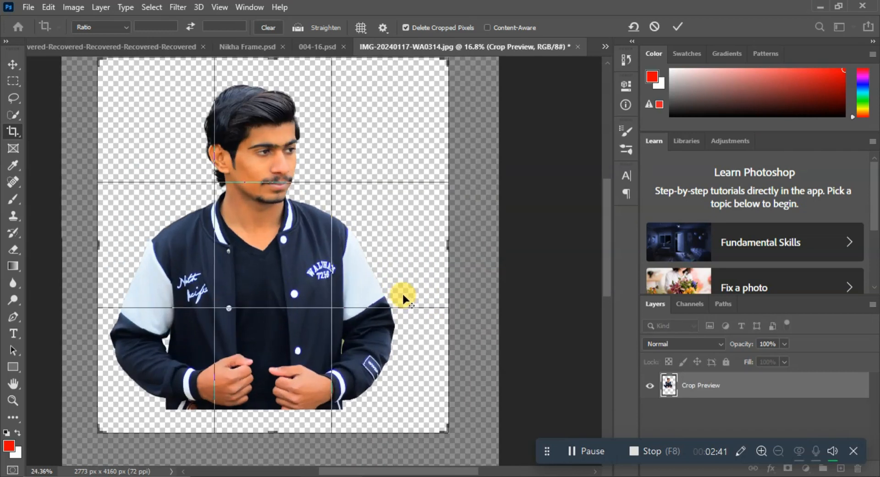
{"action": "left_click", "coordinate": [677, 29]}
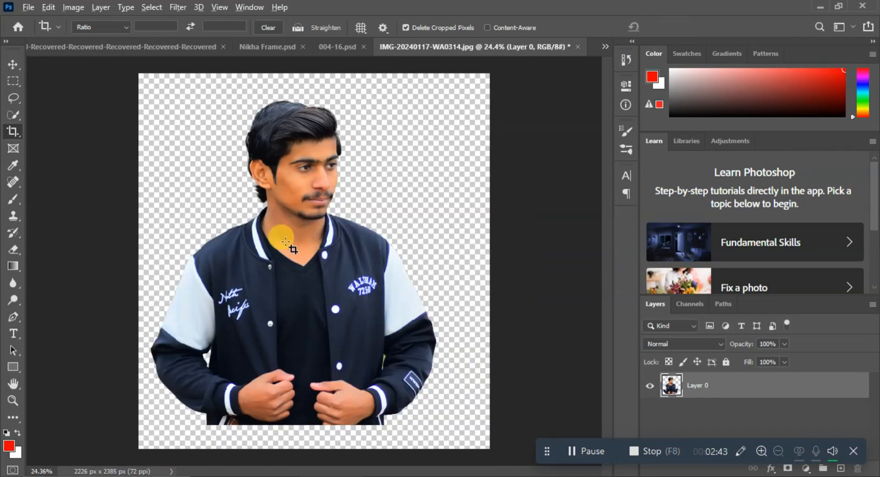
{"action": "left_click", "coordinate": [11, 64]}
{"action": "mouse_move", "coordinate": [298, 310]}
{"action": "left_mouse_down"}
{"action": "mouse_move", "coordinate": [304, 324]}
{"action": "mouse_move", "coordinate": [313, 312]}
{"action": "left_mouse_up"}
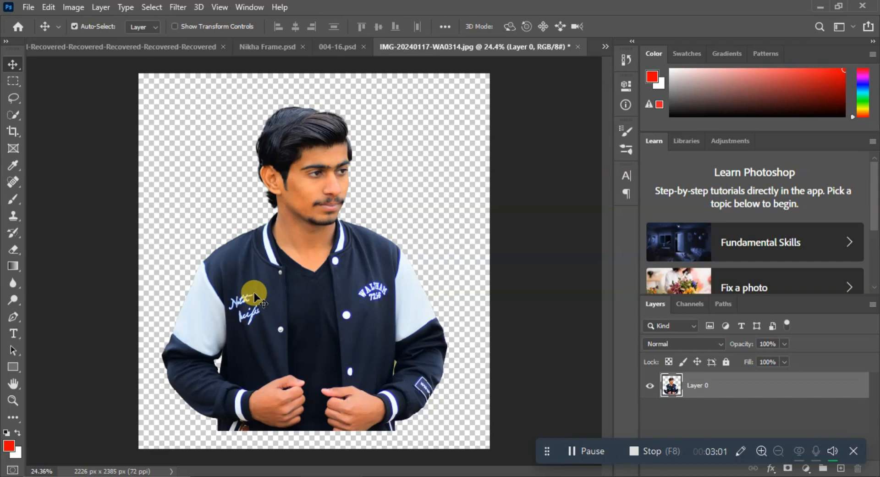
Step: Try desaturating the cutout layer, and undo the desaturation
{"action": "key", "text": "ctrl+shift+u"}
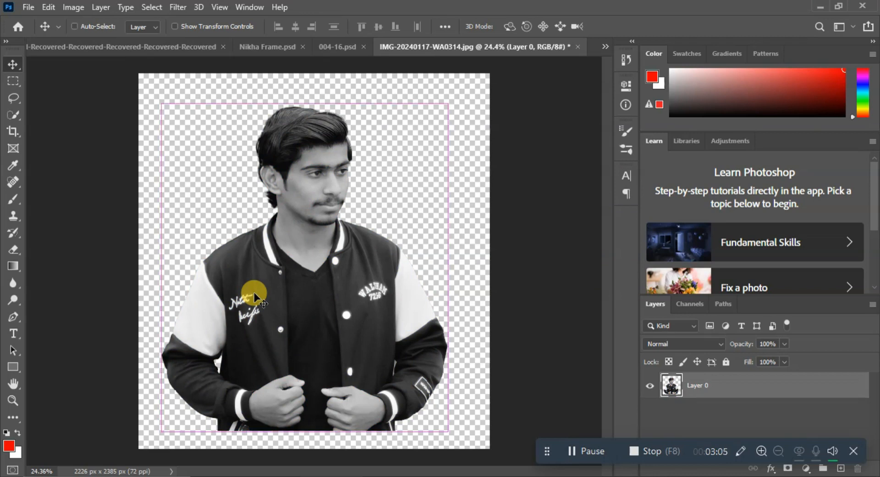
{"action": "key", "text": "ctrl+z"}
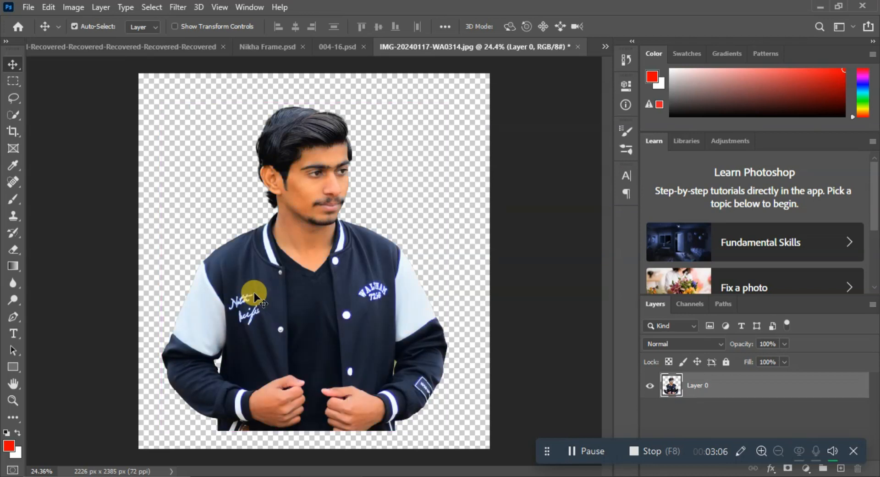
Step: Desaturate the cutout layer and duplicate it as a new layer above
{"action": "left_click", "coordinate": [73, 7]}
{"action": "mouse_move", "coordinate": [126, 45]}
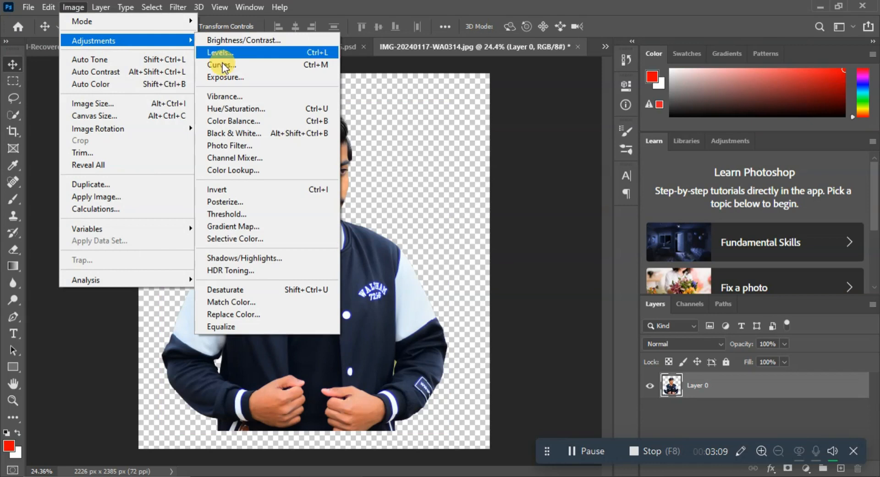
{"action": "left_click", "coordinate": [279, 289]}
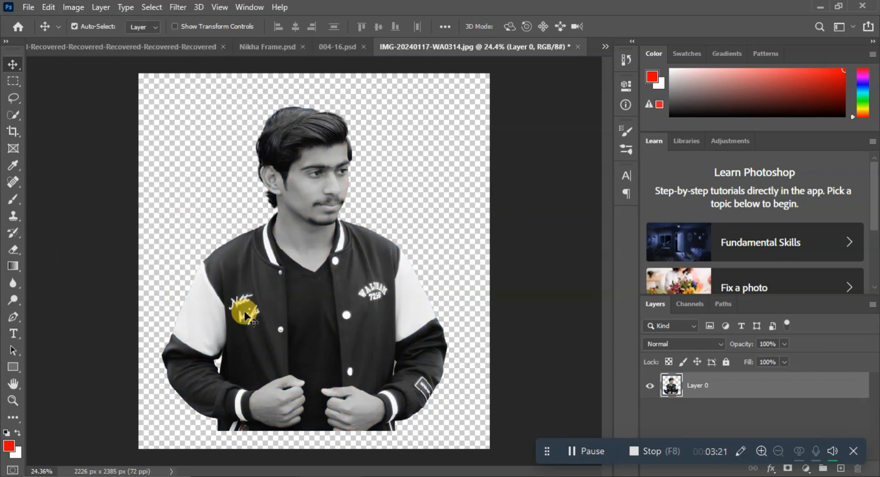
{"action": "key", "text": "ctrl"}
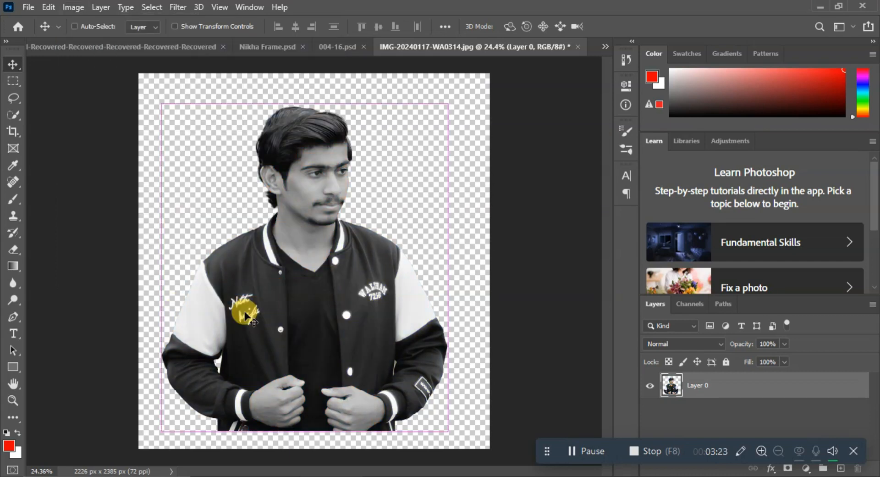
{"action": "key", "text": "ctrl+j"}
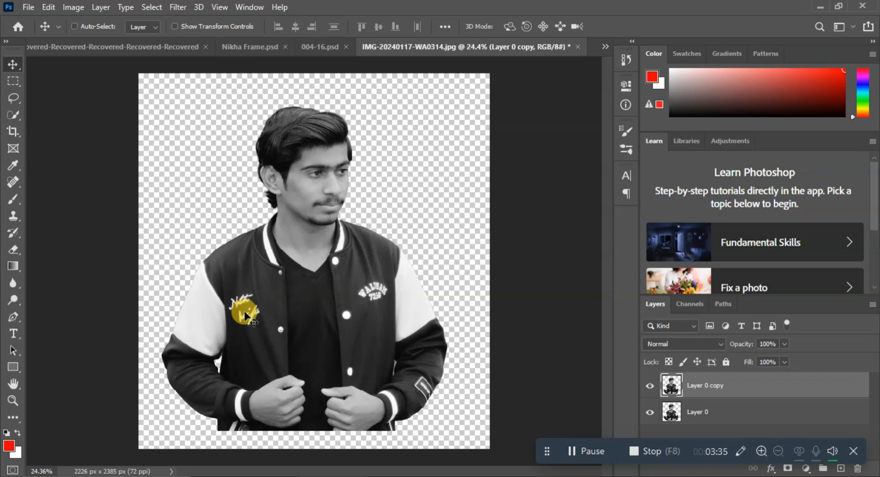
Step: Invert the tones of the duplicated layer into a negative of the man
{"action": "key", "text": "ctrl+i"}
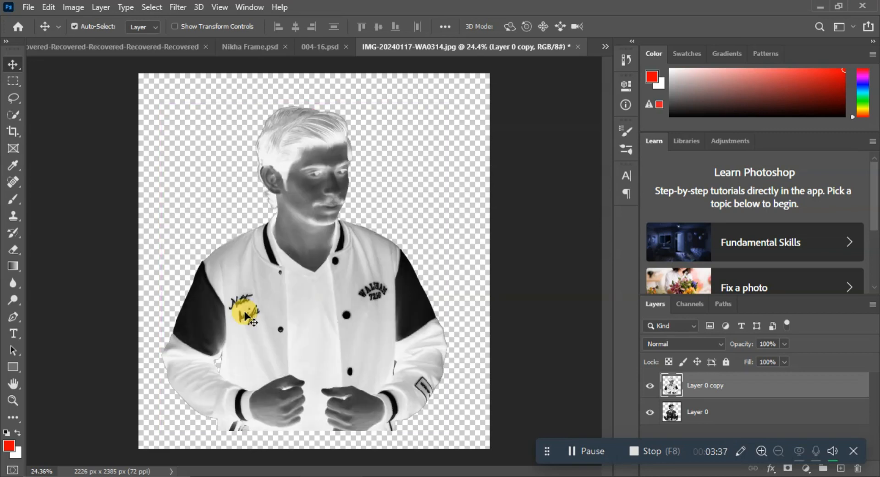
{"action": "key", "text": "ctrl+i"}
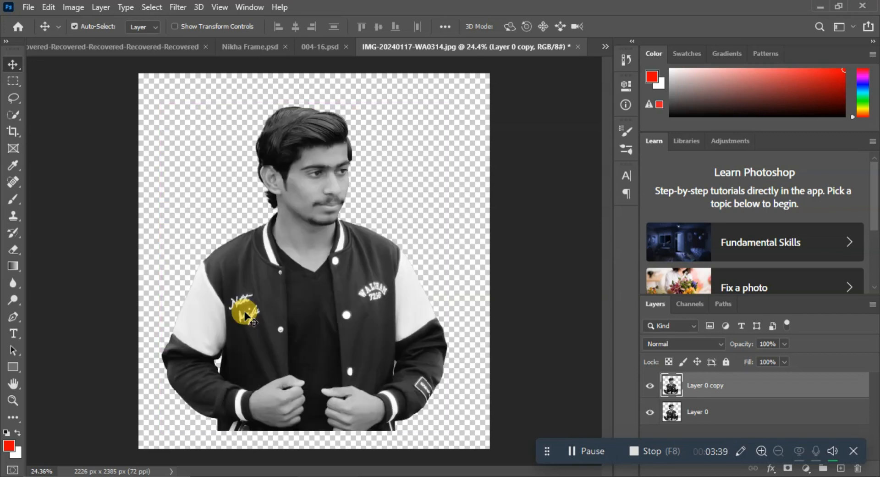
{"action": "left_click", "coordinate": [74, 7]}
{"action": "mouse_move", "coordinate": [115, 40]}
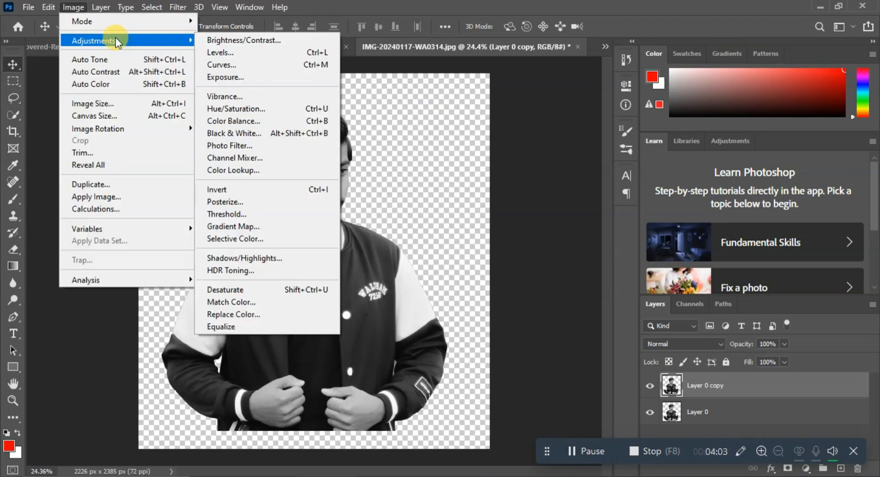
{"action": "left_click", "coordinate": [71, 7]}
{"action": "left_click", "coordinate": [70, 7]}
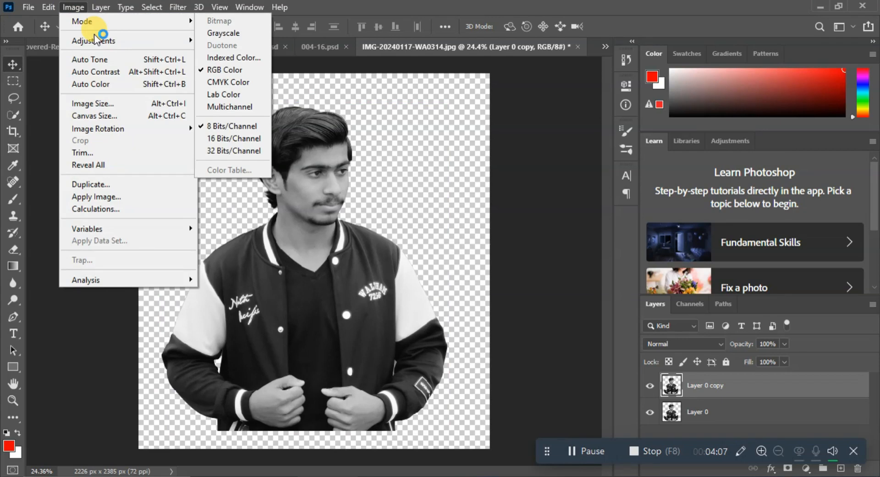
{"action": "mouse_move", "coordinate": [95, 36]}
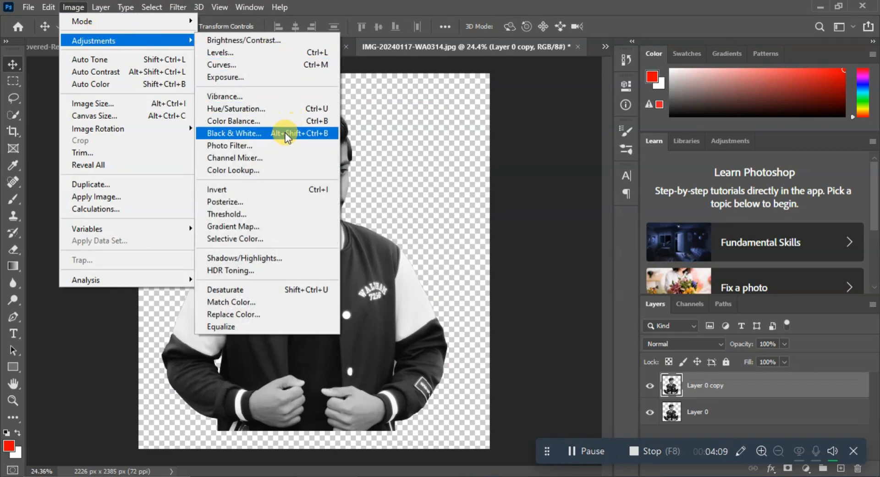
{"action": "left_click", "coordinate": [304, 190]}
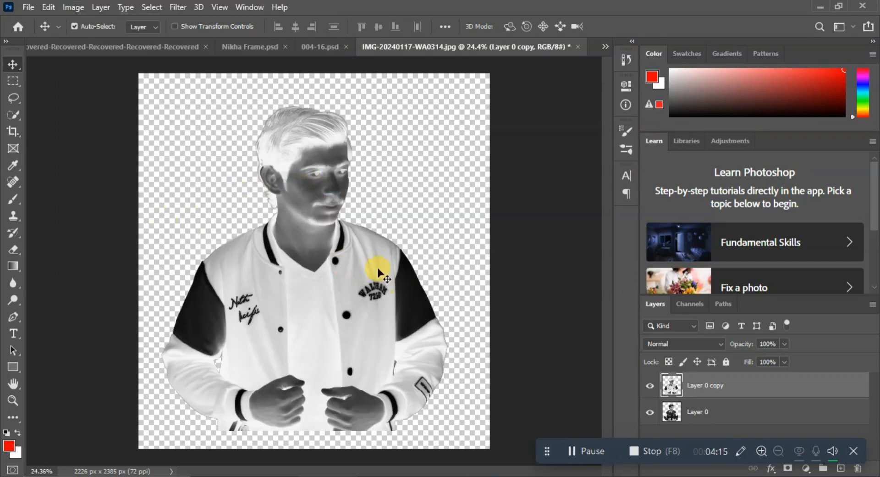
{"action": "left_click", "coordinate": [74, 8]}
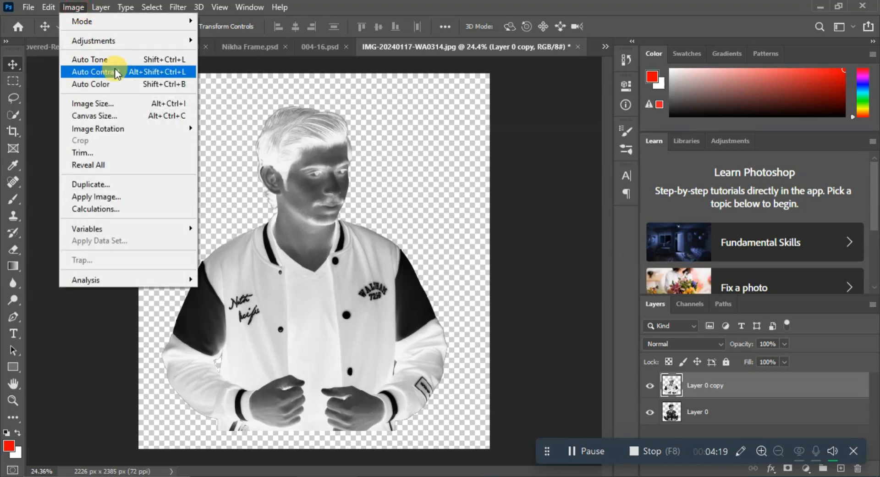
{"action": "mouse_move", "coordinate": [151, 40]}
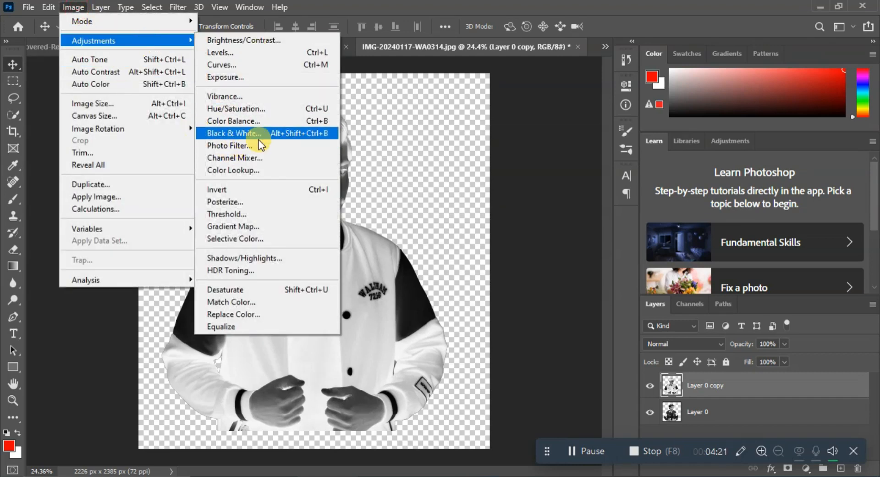
{"action": "left_click", "coordinate": [74, 7]}
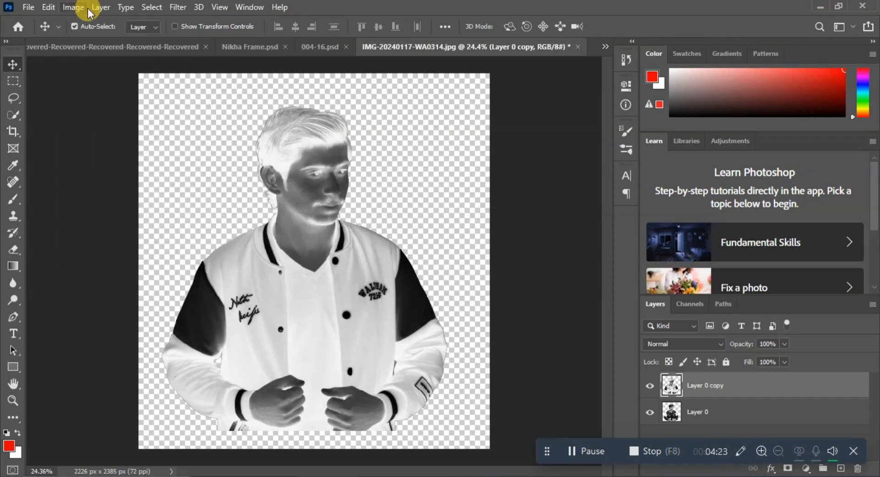
Step: Set the inverted copy's blend mode to Color Dodge and apply a Gaussian Blur with a radius of about 4 px
{"action": "left_click", "coordinate": [662, 342]}
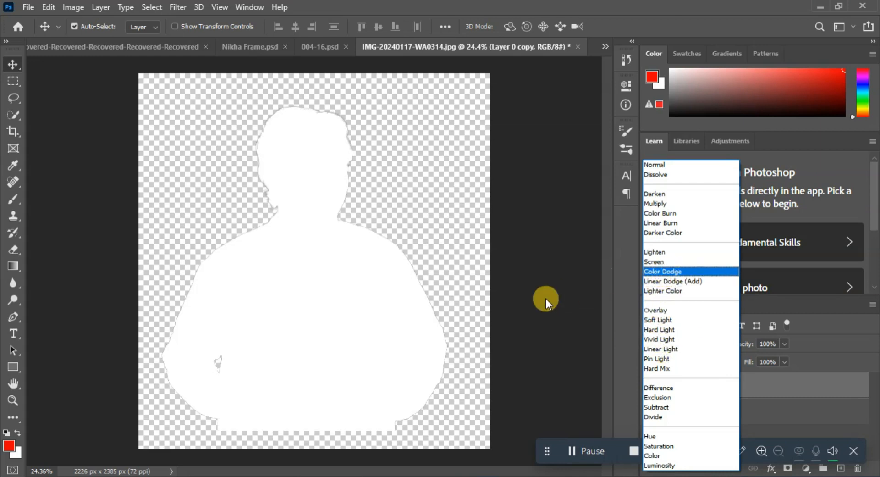
{"action": "left_click", "coordinate": [662, 272]}
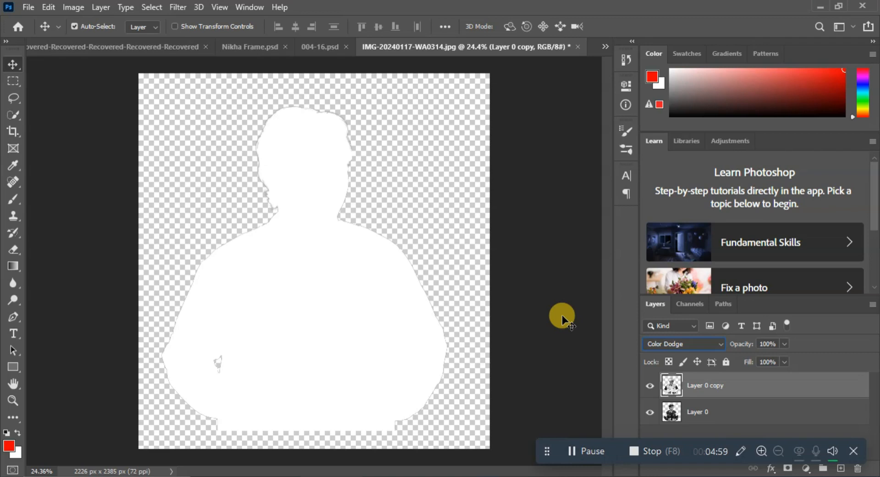
{"action": "left_click", "coordinate": [176, 7]}
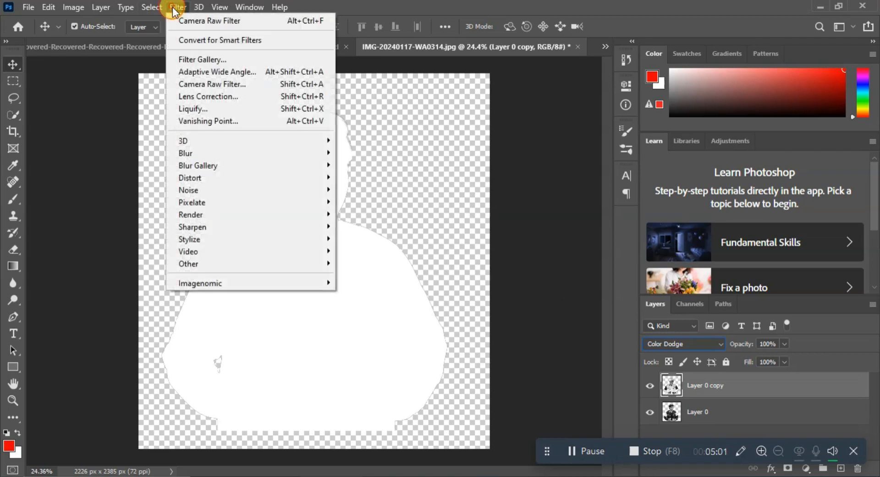
{"action": "mouse_move", "coordinate": [202, 151]}
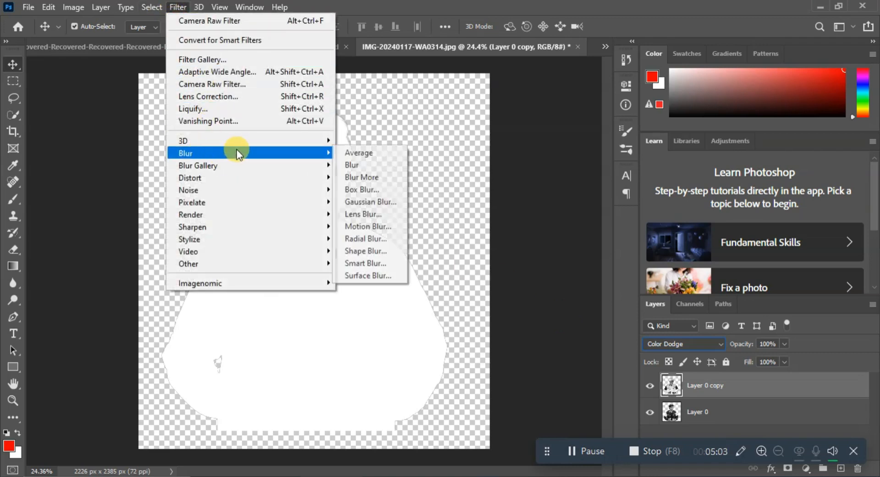
{"action": "left_click", "coordinate": [365, 202]}
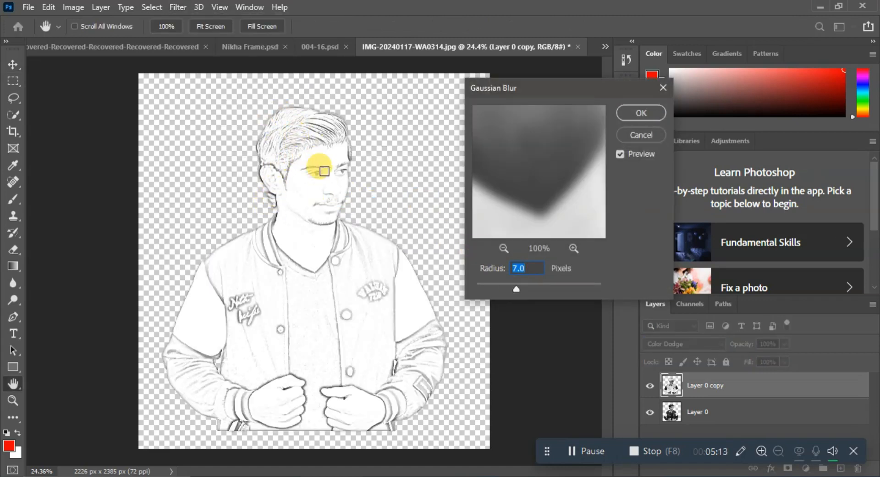
{"action": "mouse_move", "coordinate": [516, 288]}
{"action": "left_mouse_down"}
{"action": "mouse_move", "coordinate": [551, 285]}
{"action": "mouse_move", "coordinate": [475, 285]}
{"action": "mouse_move", "coordinate": [519, 288]}
{"action": "mouse_move", "coordinate": [505, 288]}
{"action": "left_mouse_up"}
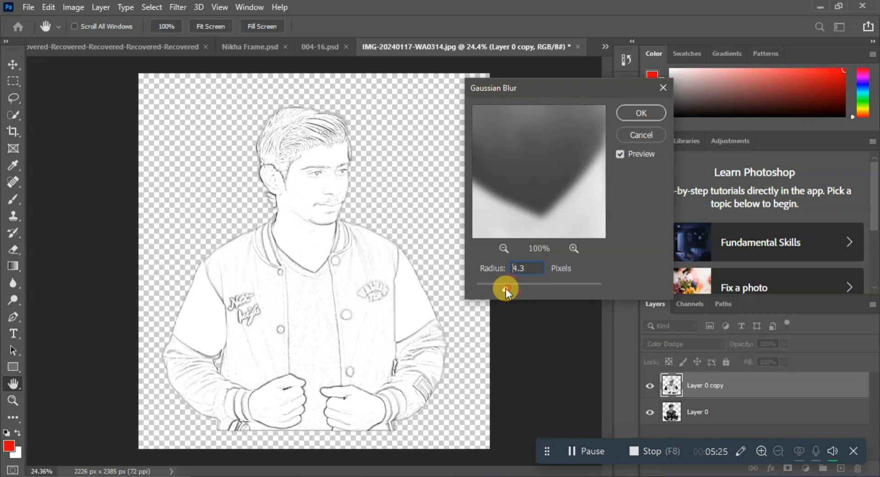
{"action": "left_click", "coordinate": [502, 287]}
{"action": "mouse_move", "coordinate": [502, 287]}
{"action": "left_mouse_down"}
{"action": "mouse_move", "coordinate": [516, 287]}
{"action": "mouse_move", "coordinate": [504, 288]}
{"action": "left_mouse_up"}
{"action": "left_click", "coordinate": [644, 111]}
Step: Add a Levels adjustment layer on top and raise its black input level almost to the white point to darken the sketch lines
{"action": "left_click", "coordinate": [805, 470]}
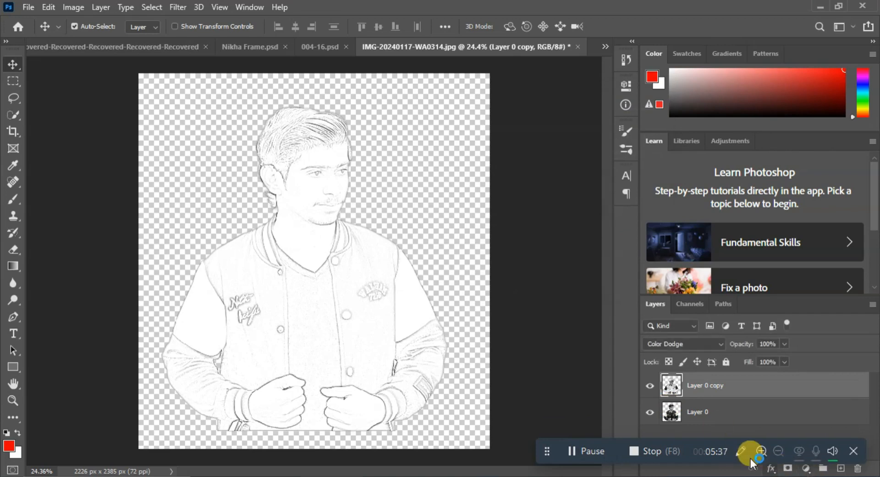
{"action": "left_click", "coordinate": [687, 433]}
{"action": "left_click", "coordinate": [806, 468]}
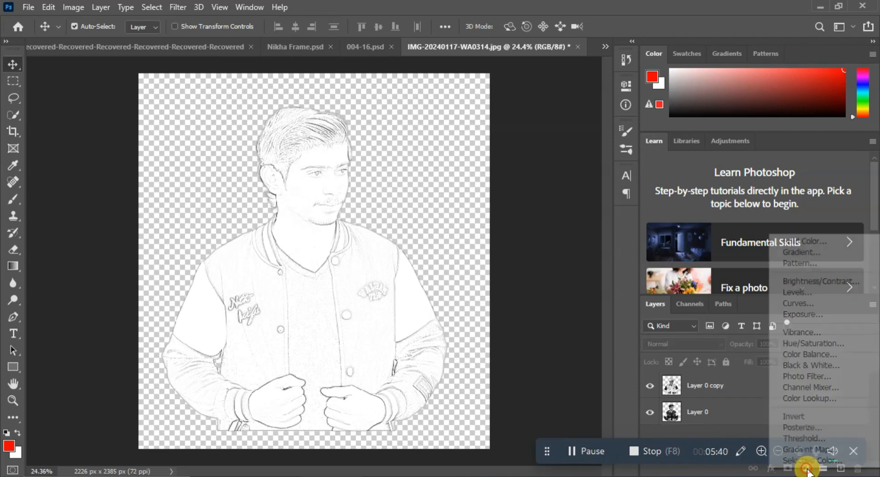
{"action": "left_click", "coordinate": [799, 296]}
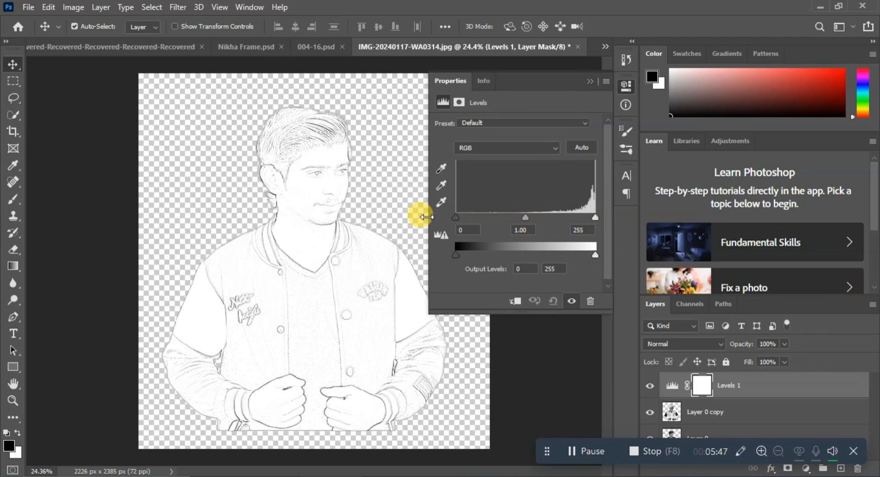
{"action": "mouse_move", "coordinate": [455, 211]}
{"action": "left_mouse_down"}
{"action": "mouse_move", "coordinate": [483, 220]}
{"action": "mouse_move", "coordinate": [593, 221]}
{"action": "left_mouse_up"}
{"action": "left_click", "coordinate": [590, 81]}
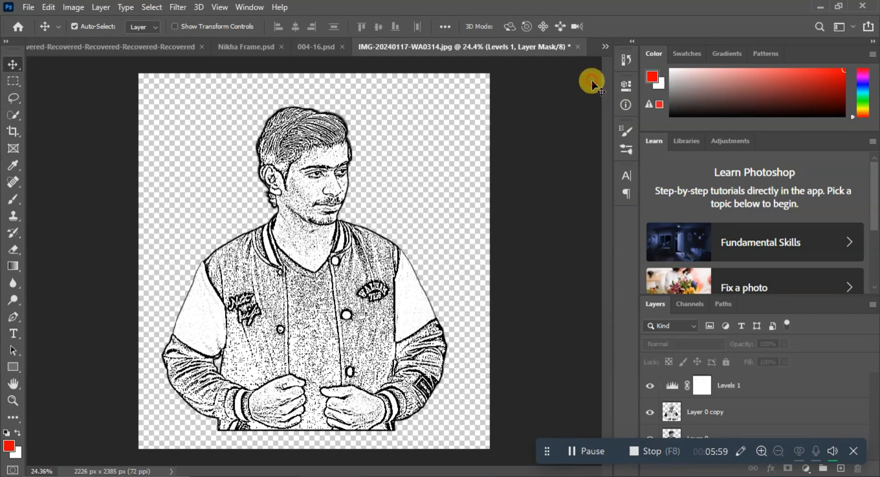
Step: Clean the speckles off the man's face and neck on the Color Dodge layer with the Dodge tool, midtones at 50% exposure
{"action": "left_click", "coordinate": [697, 410]}
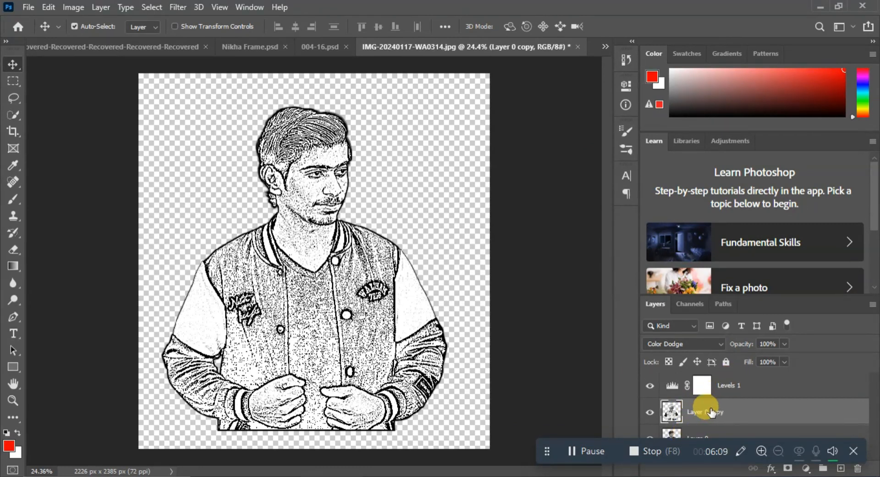
{"action": "scroll", "coordinate": [290, 178], "scroll_direction": "up", "scroll_amount": 5}
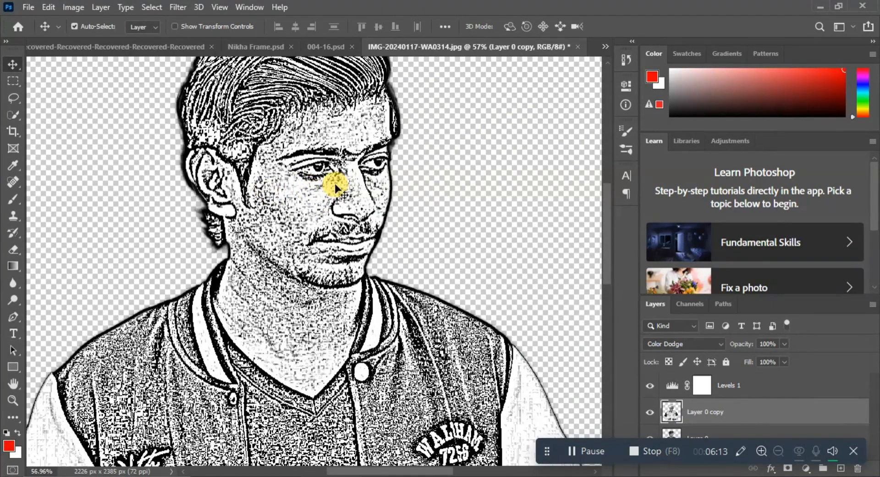
{"action": "left_click", "coordinate": [15, 301]}
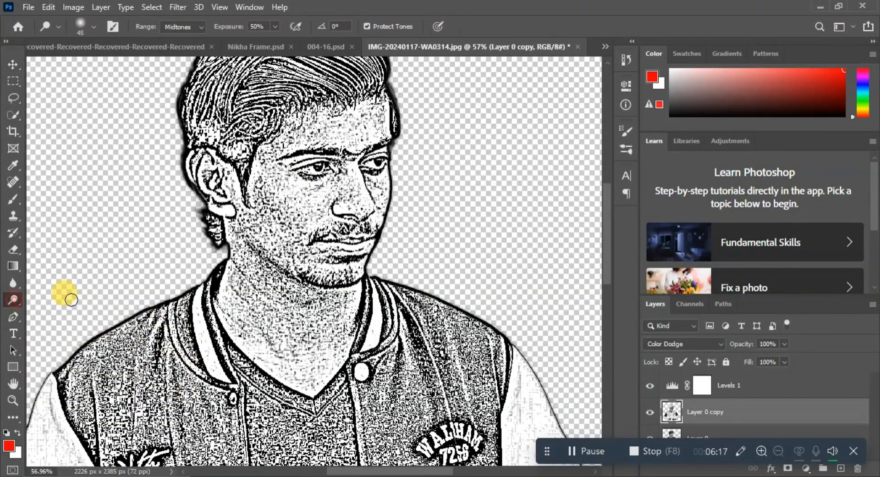
{"action": "mouse_move", "coordinate": [293, 205]}
{"action": "left_mouse_down"}
{"action": "mouse_move", "coordinate": [268, 209]}
{"action": "mouse_move", "coordinate": [263, 197]}
{"action": "mouse_move", "coordinate": [293, 208]}
{"action": "mouse_move", "coordinate": [316, 192]}
{"action": "mouse_move", "coordinate": [271, 181]}
{"action": "mouse_move", "coordinate": [265, 194]}
{"action": "mouse_move", "coordinate": [260, 152]}
{"action": "mouse_move", "coordinate": [310, 133]}
{"action": "mouse_move", "coordinate": [352, 131]}
{"action": "mouse_move", "coordinate": [304, 140]}
{"action": "mouse_move", "coordinate": [353, 142]}
{"action": "mouse_move", "coordinate": [379, 117]}
{"action": "mouse_move", "coordinate": [184, 179]}
{"action": "mouse_move", "coordinate": [269, 116]}
{"action": "mouse_move", "coordinate": [347, 116]}
{"action": "mouse_move", "coordinate": [298, 135]}
{"action": "mouse_move", "coordinate": [269, 170]}
{"action": "mouse_move", "coordinate": [268, 142]}
{"action": "mouse_move", "coordinate": [265, 169]}
{"action": "mouse_move", "coordinate": [309, 190]}
{"action": "mouse_move", "coordinate": [339, 174]}
{"action": "mouse_move", "coordinate": [348, 186]}
{"action": "mouse_move", "coordinate": [347, 168]}
{"action": "mouse_move", "coordinate": [362, 207]}
{"action": "mouse_move", "coordinate": [348, 194]}
{"action": "mouse_move", "coordinate": [298, 189]}
{"action": "mouse_move", "coordinate": [302, 209]}
{"action": "mouse_move", "coordinate": [321, 205]}
{"action": "mouse_move", "coordinate": [314, 212]}
{"action": "mouse_move", "coordinate": [269, 219]}
{"action": "mouse_move", "coordinate": [281, 238]}
{"action": "mouse_move", "coordinate": [256, 219]}
{"action": "mouse_move", "coordinate": [252, 226]}
{"action": "mouse_move", "coordinate": [299, 257]}
{"action": "mouse_move", "coordinate": [283, 229]}
{"action": "mouse_move", "coordinate": [308, 256]}
{"action": "mouse_move", "coordinate": [243, 271]}
{"action": "mouse_move", "coordinate": [241, 309]}
{"action": "mouse_move", "coordinate": [288, 318]}
{"action": "mouse_move", "coordinate": [339, 290]}
{"action": "mouse_move", "coordinate": [323, 359]}
{"action": "mouse_move", "coordinate": [301, 368]}
{"action": "mouse_move", "coordinate": [302, 334]}
{"action": "mouse_move", "coordinate": [264, 300]}
{"action": "mouse_move", "coordinate": [318, 310]}
{"action": "mouse_move", "coordinate": [240, 298]}
{"action": "mouse_move", "coordinate": [229, 236]}
{"action": "mouse_move", "coordinate": [275, 334]}
{"action": "mouse_move", "coordinate": [209, 293]}
{"action": "mouse_move", "coordinate": [289, 365]}
{"action": "mouse_move", "coordinate": [219, 325]}
{"action": "mouse_move", "coordinate": [222, 280]}
{"action": "mouse_move", "coordinate": [239, 287]}
{"action": "left_mouse_up"}
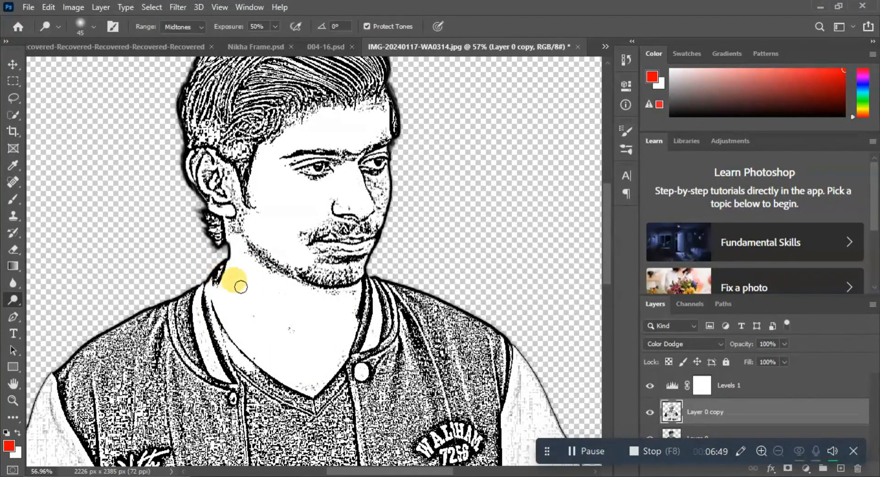
{"action": "scroll", "coordinate": [294, 288], "scroll_direction": "up", "scroll_amount": 2}
{"action": "mouse_move", "coordinate": [414, 226]}
{"action": "left_mouse_down"}
{"action": "mouse_move", "coordinate": [398, 205]}
{"action": "mouse_move", "coordinate": [375, 225]}
{"action": "mouse_move", "coordinate": [380, 217]}
{"action": "mouse_move", "coordinate": [386, 237]}
{"action": "mouse_move", "coordinate": [367, 207]}
{"action": "left_mouse_up"}
{"action": "scroll", "coordinate": [337, 318], "scroll_direction": "down", "scroll_amount": 5}
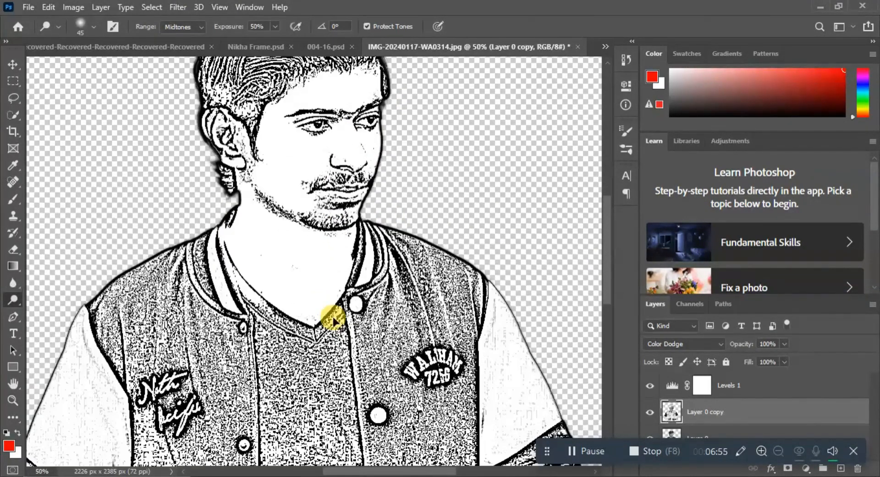
{"action": "key", "text": "ctrl+minus"}
{"action": "key", "text": "ctrl+minus"}
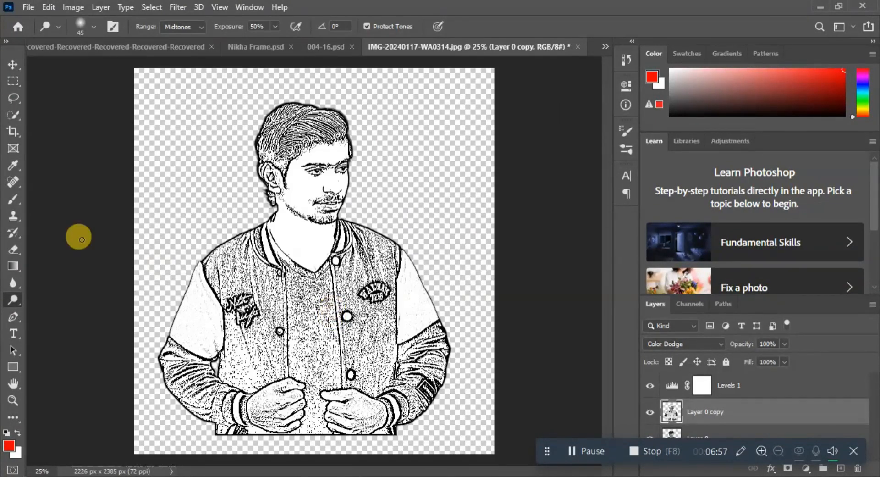
{"action": "left_click", "coordinate": [13, 64]}
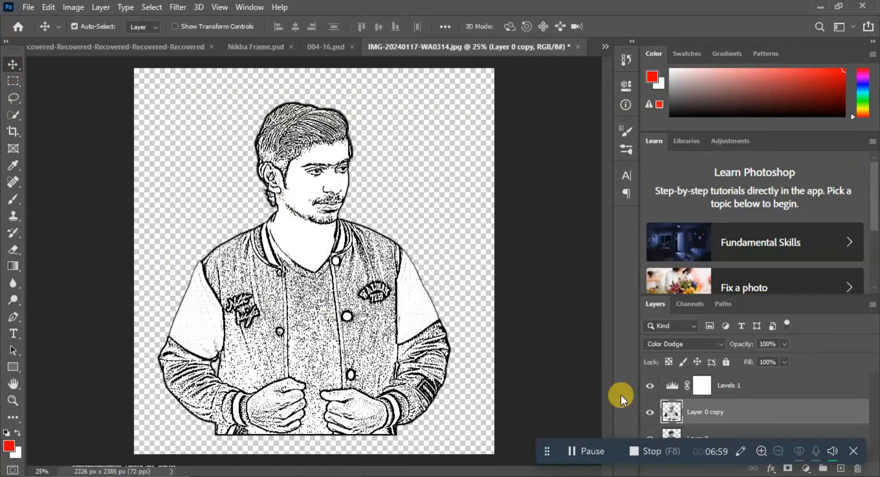
Step: Compare the sketch with the Levels adjustment and the Color Dodge layer hidden and shown
{"action": "left_click", "coordinate": [654, 387]}
{"action": "left_click", "coordinate": [649, 413]}
{"action": "left_click", "coordinate": [650, 414]}
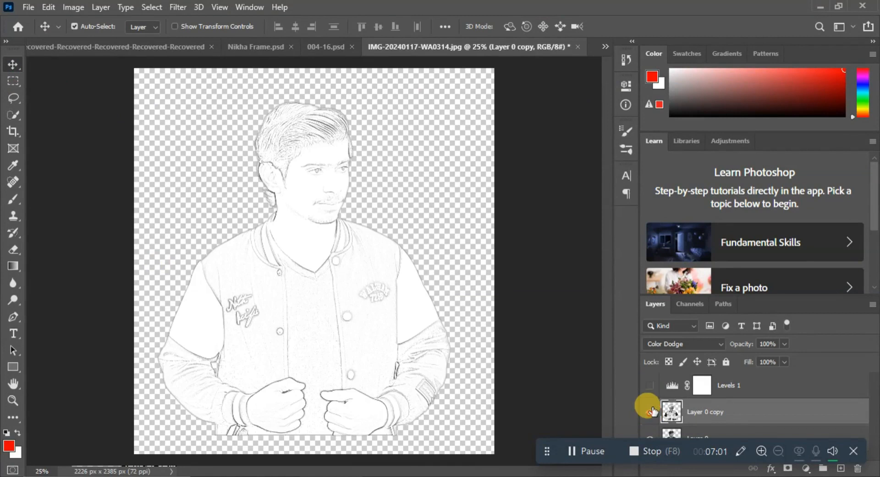
{"action": "left_click", "coordinate": [647, 403]}
{"action": "left_click", "coordinate": [649, 385]}
{"action": "left_click", "coordinate": [649, 412]}
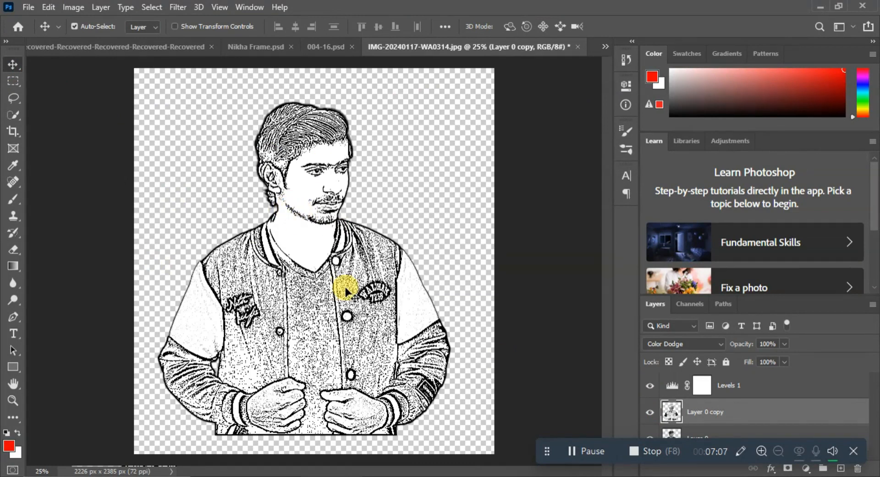
{"action": "left_click", "coordinate": [21, 7]}
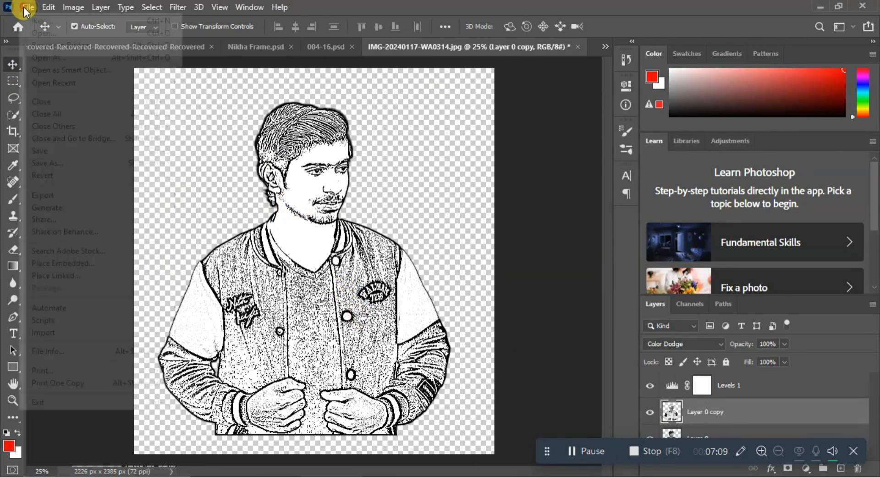
{"action": "left_click", "coordinate": [54, 162]}
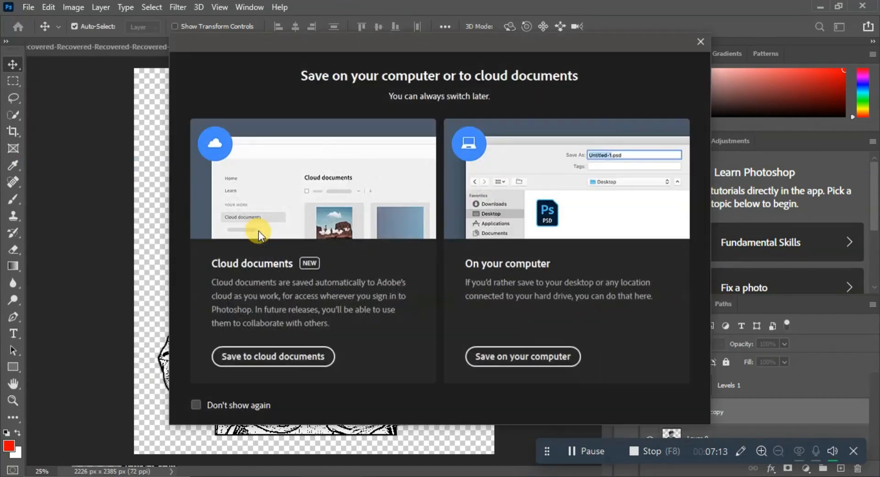
{"action": "left_click", "coordinate": [515, 356]}
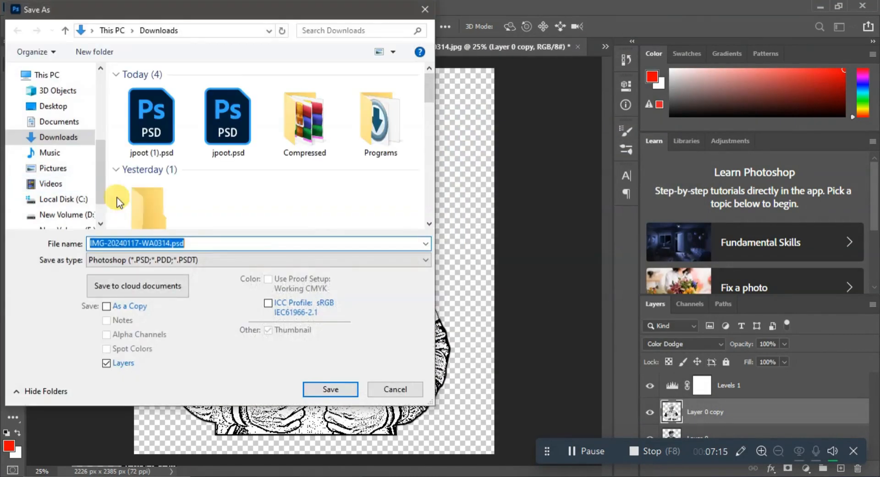
{"action": "left_click", "coordinate": [395, 389]}
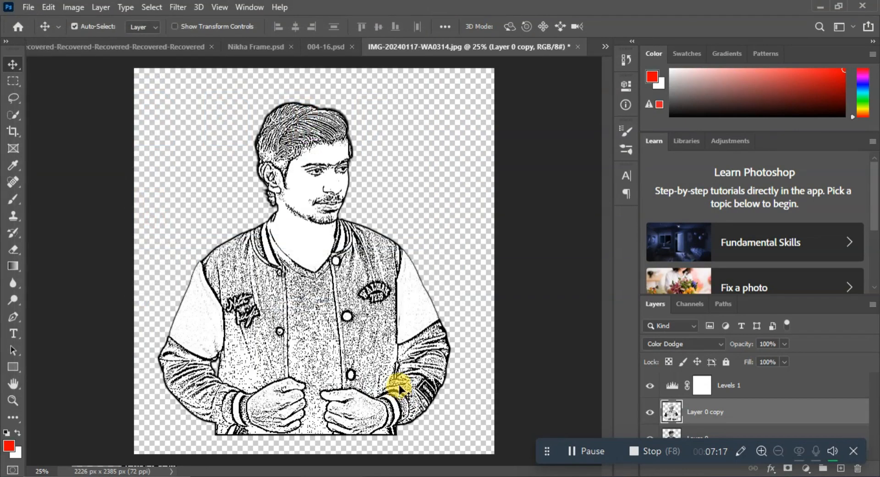